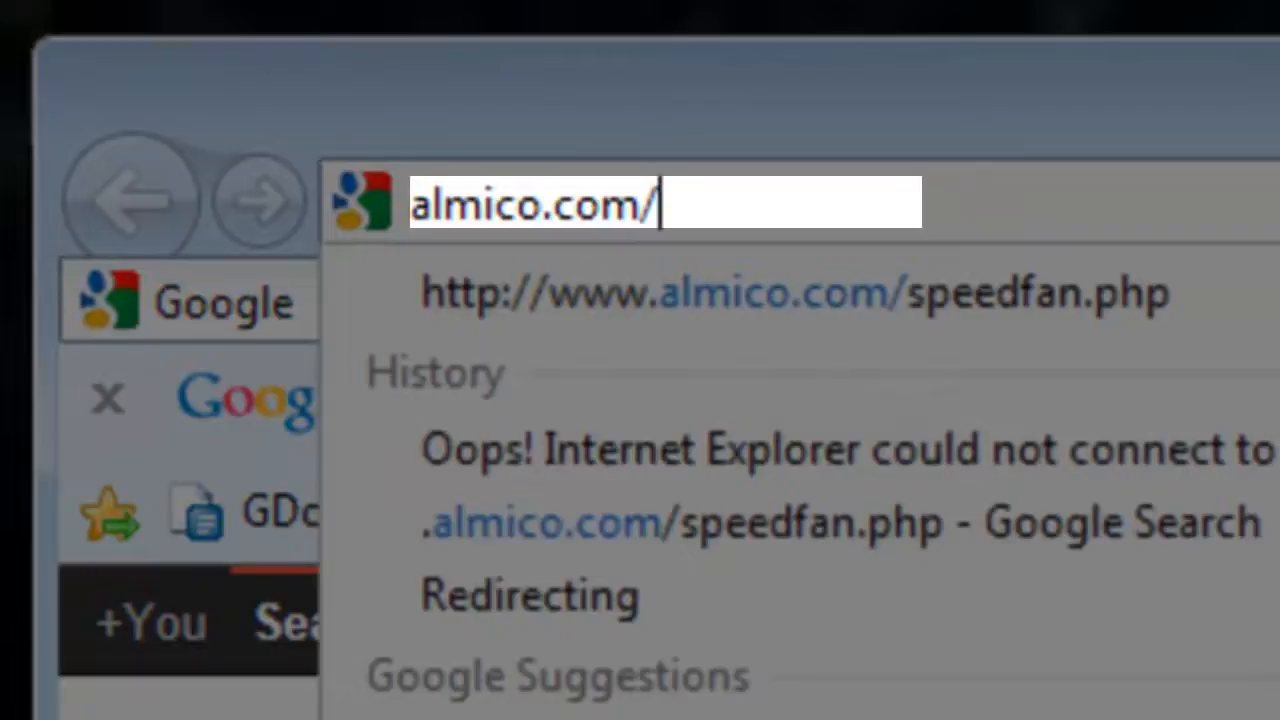
Download and run the SpeedFan 4.45 installer from almico.com/speedfan.php
{"action": "type", "text": "speedf"}
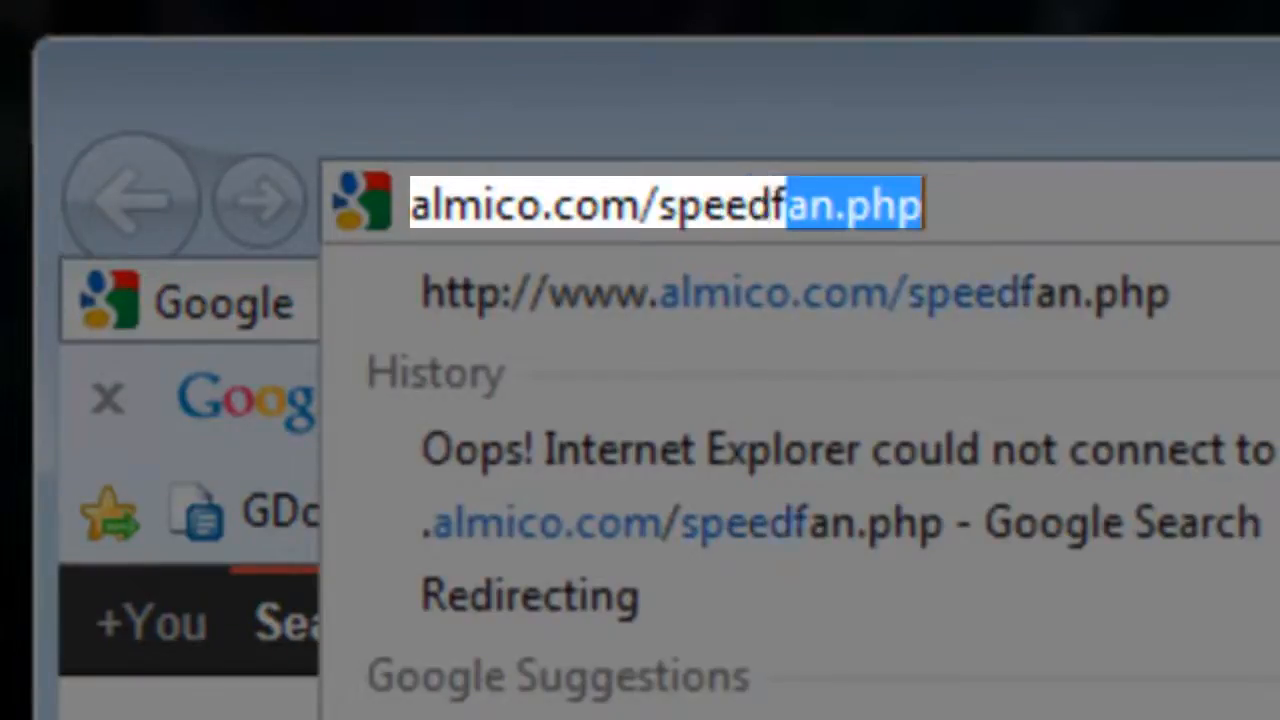
{"action": "type", "text": "an.php"}
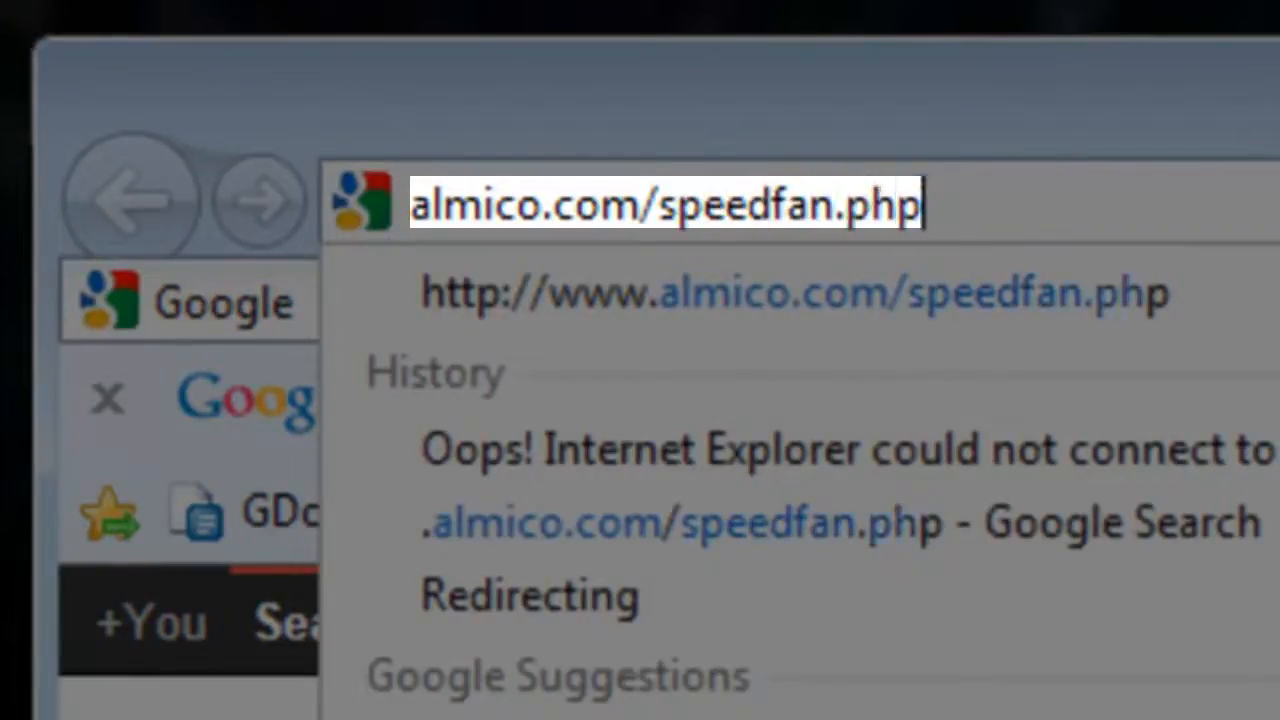
{"action": "key", "text": "Return"}
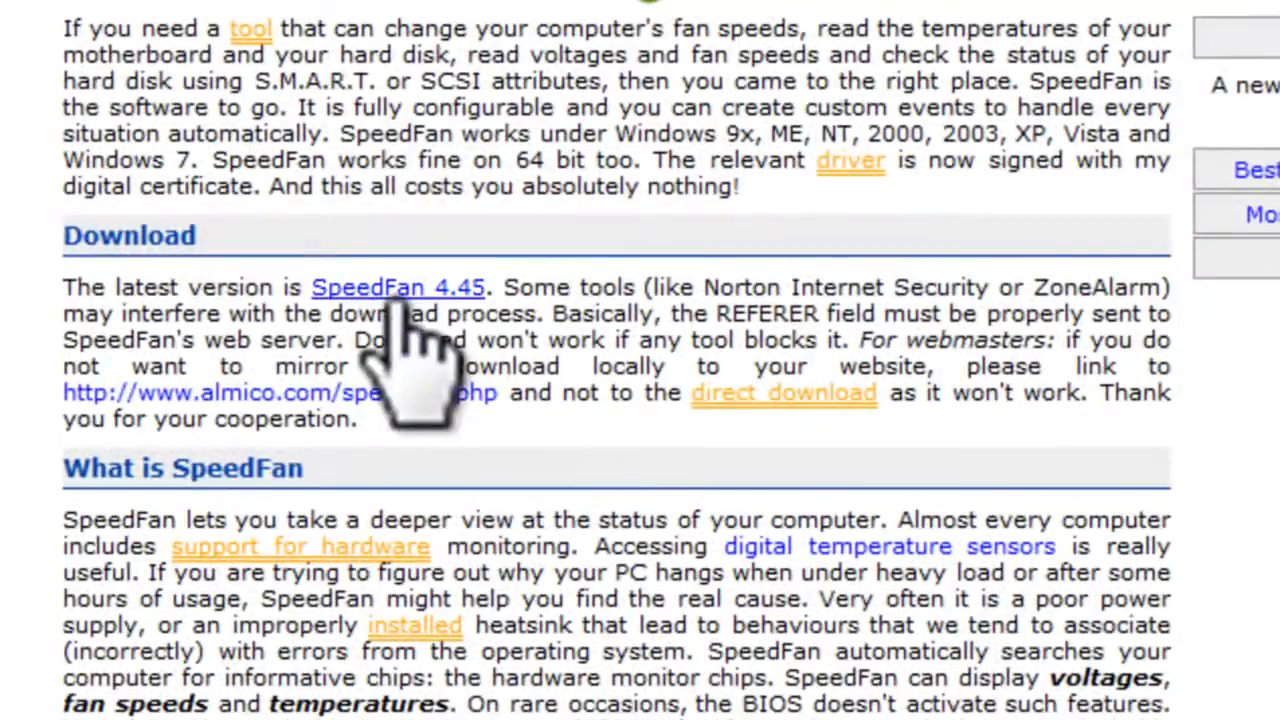
{"action": "left_click", "coordinate": [398, 294]}
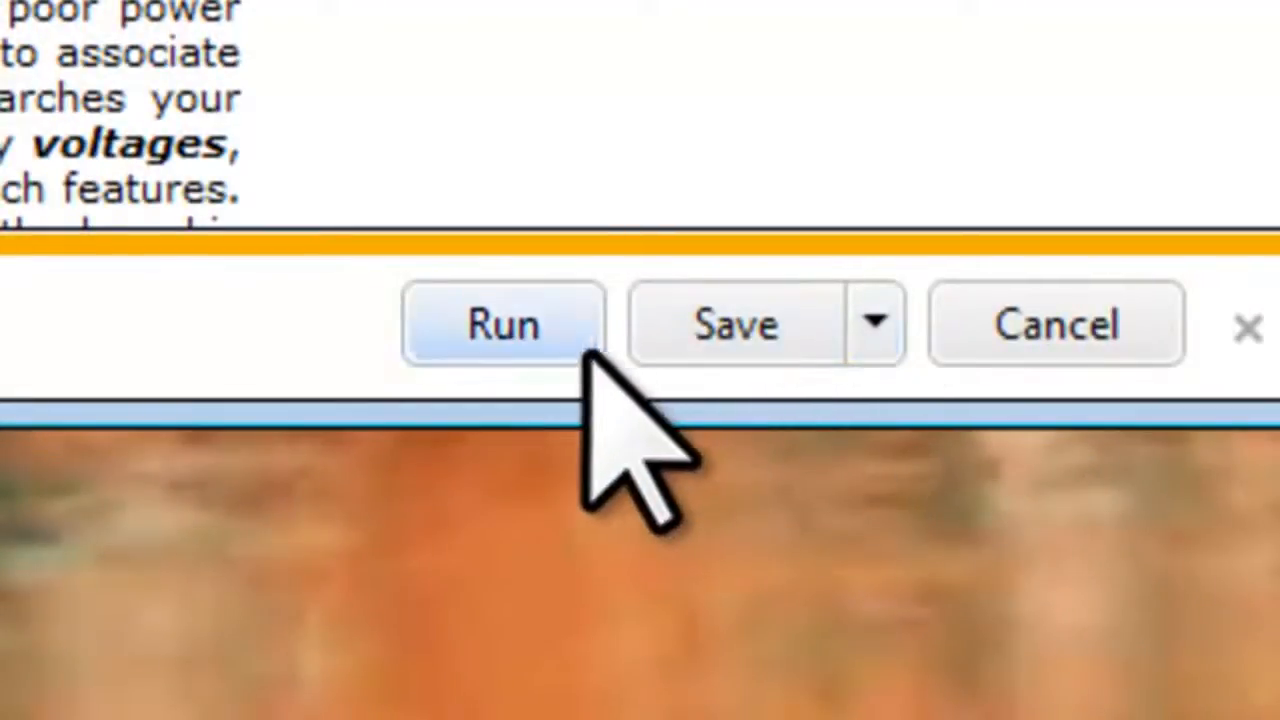
{"action": "left_click", "coordinate": [537, 330]}
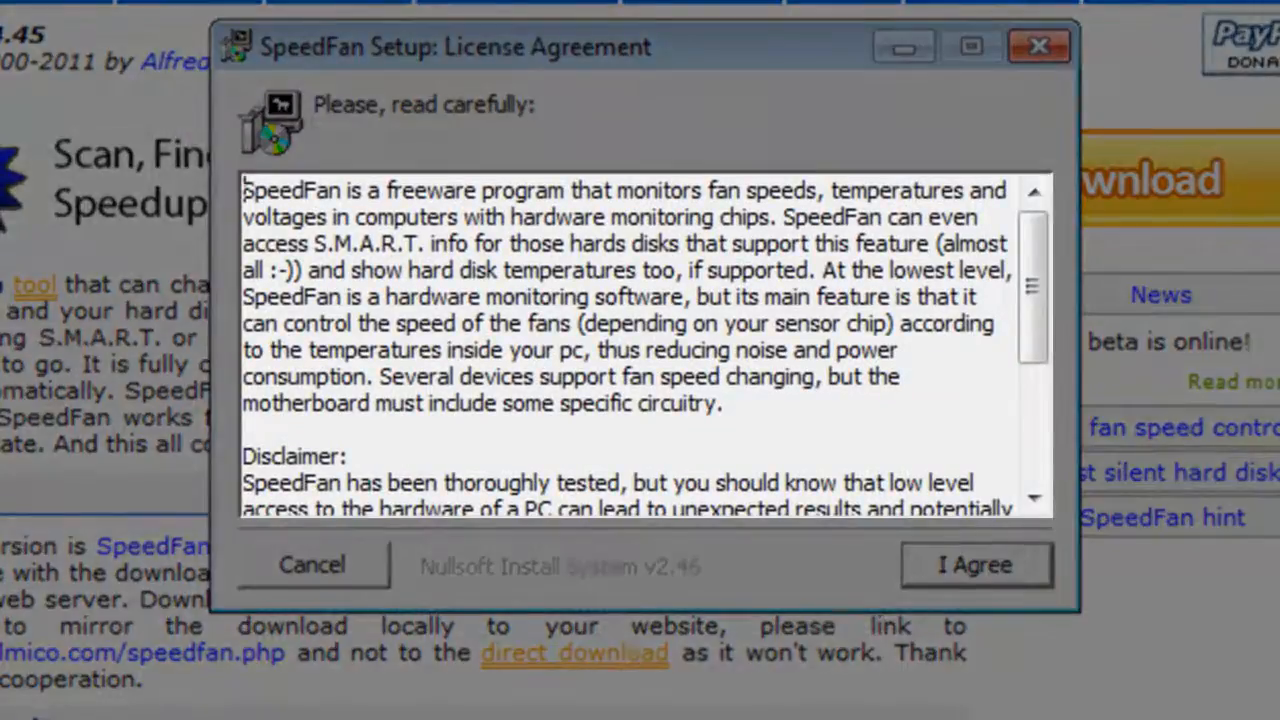
Accept the license agreement and install SpeedFan with all components in C:\Program Files (x86)\SpeedFan, closing the installer when finished
{"action": "left_click_drag", "start_coordinate": [1031, 306], "coordinate": [1034, 491]}
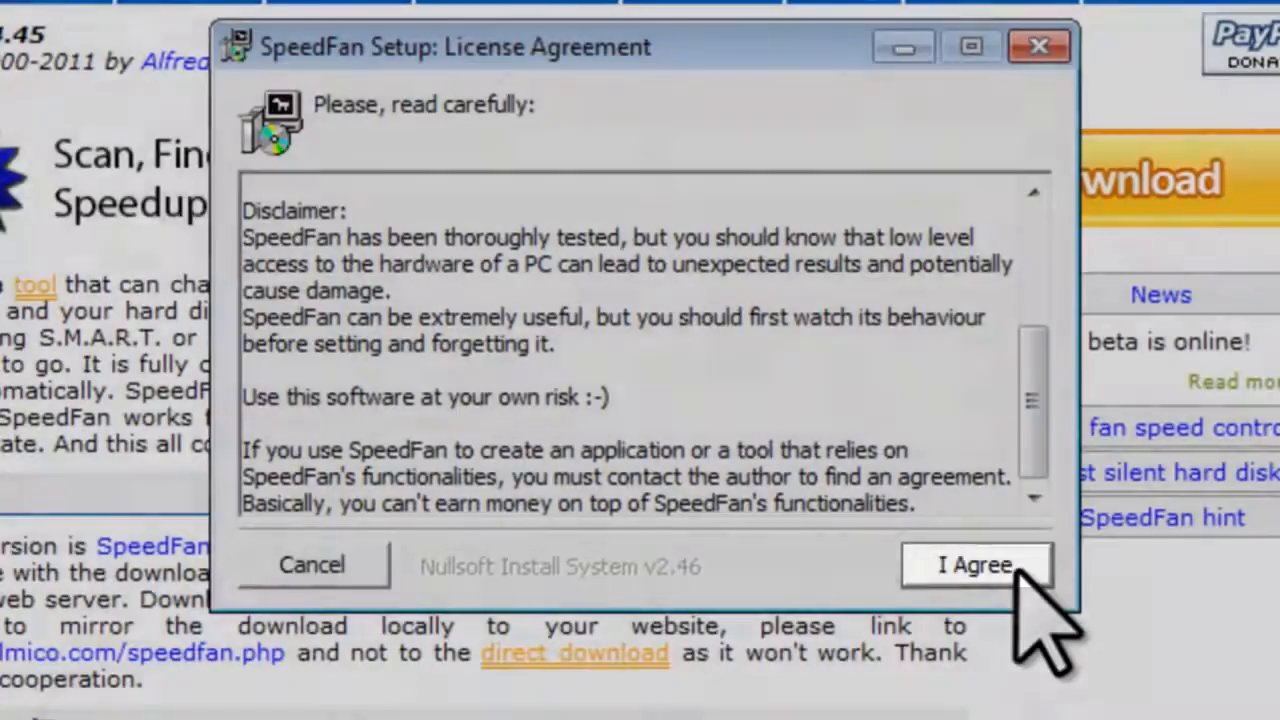
{"action": "left_click", "coordinate": [1018, 566]}
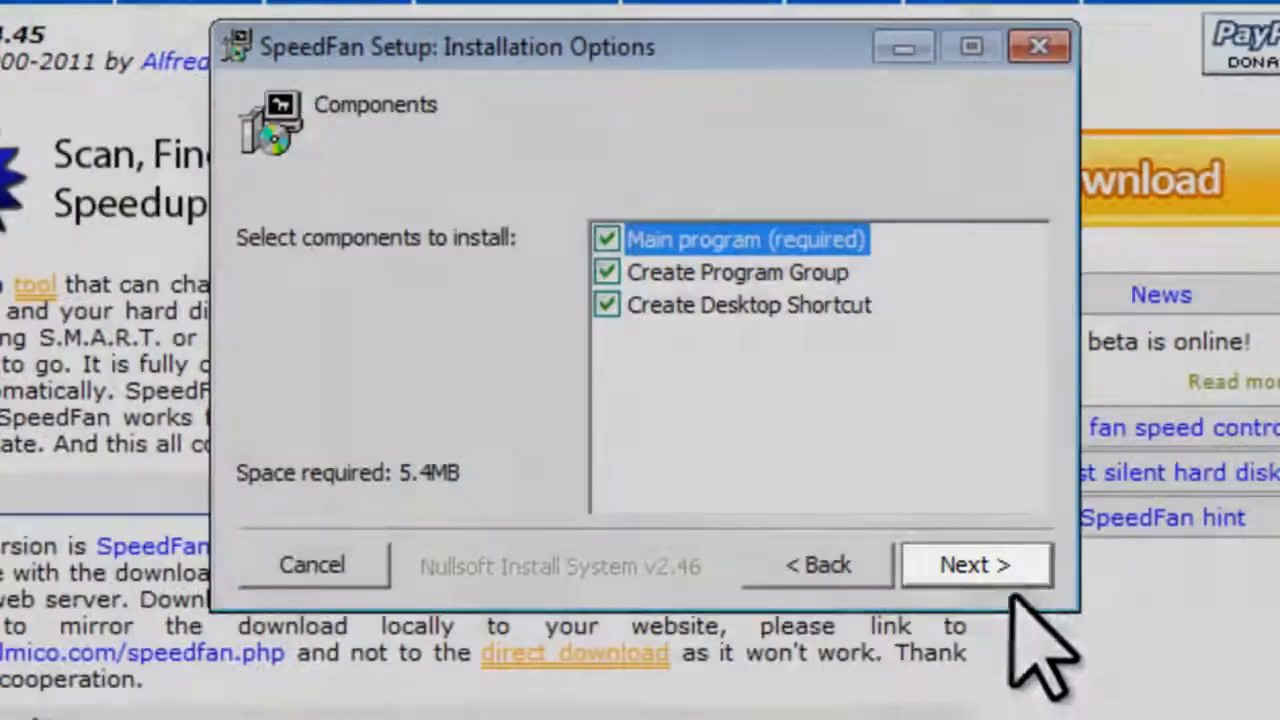
{"action": "left_click", "coordinate": [1000, 566]}
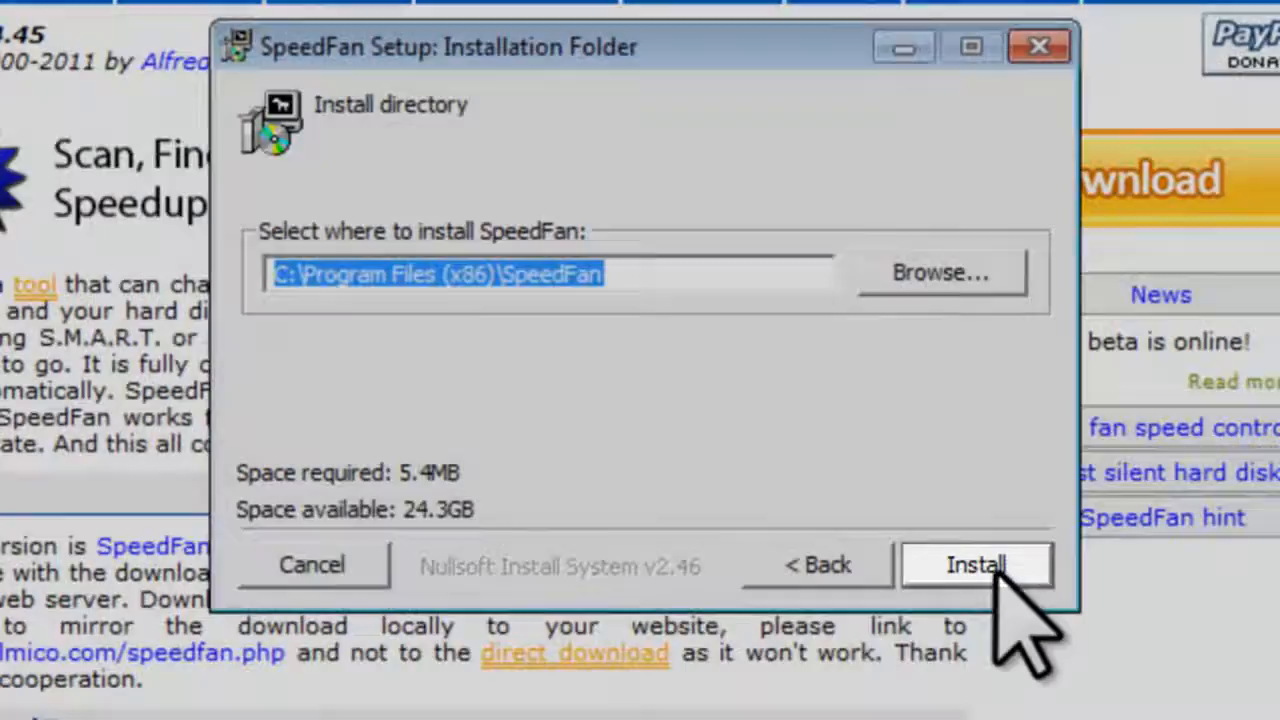
{"action": "left_click", "coordinate": [995, 567]}
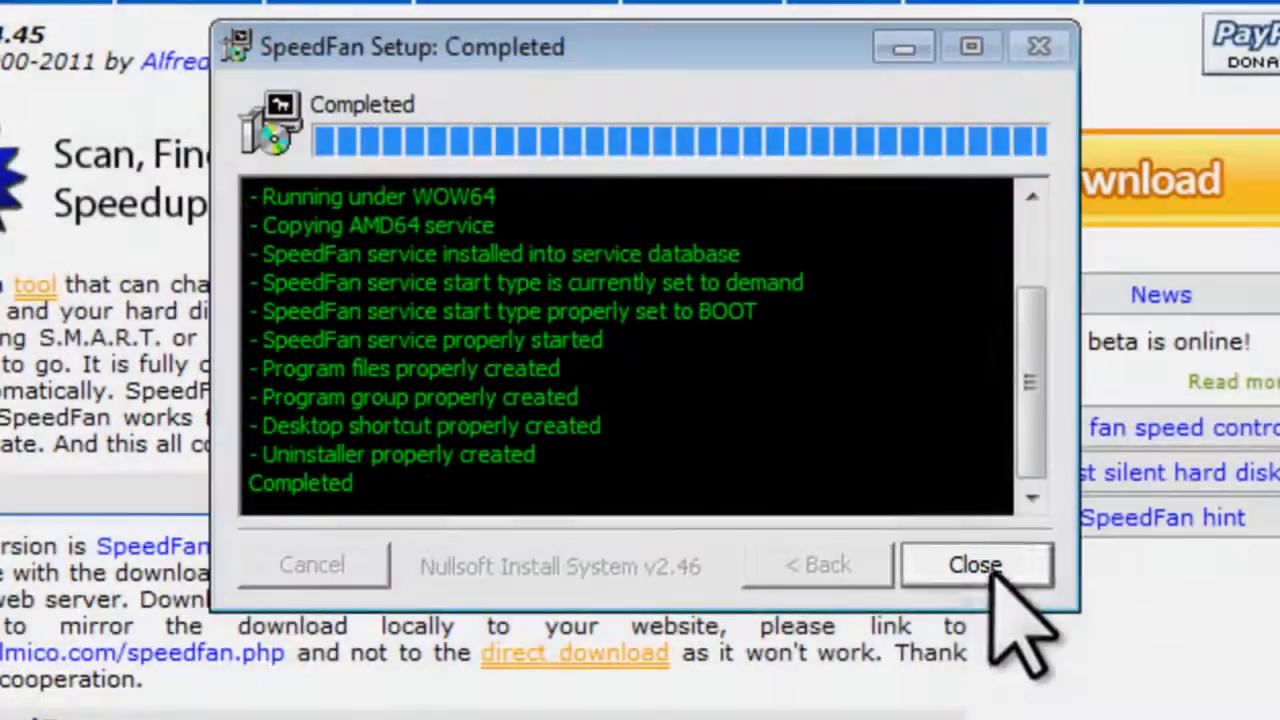
{"action": "left_click", "coordinate": [990, 572]}
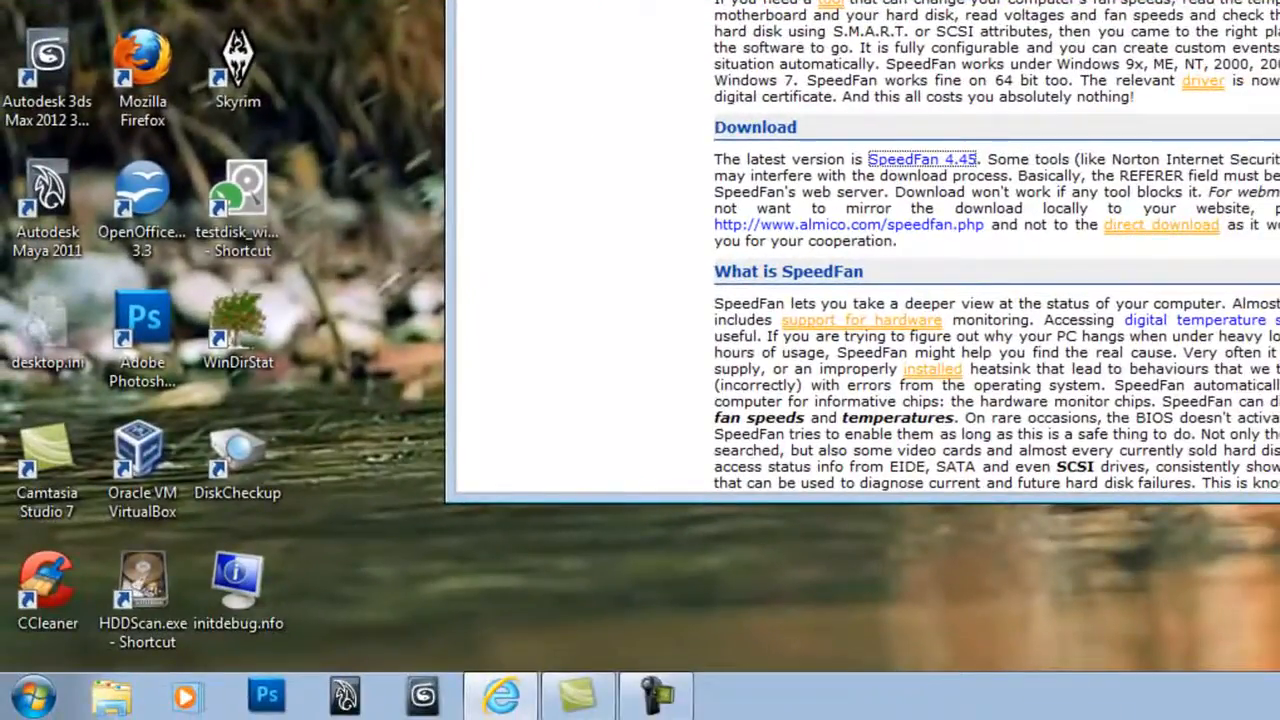
Launch the installed SpeedFan program from its program group
{"action": "left_click", "coordinate": [30, 695]}
{"action": "left_click", "coordinate": [128, 590]}
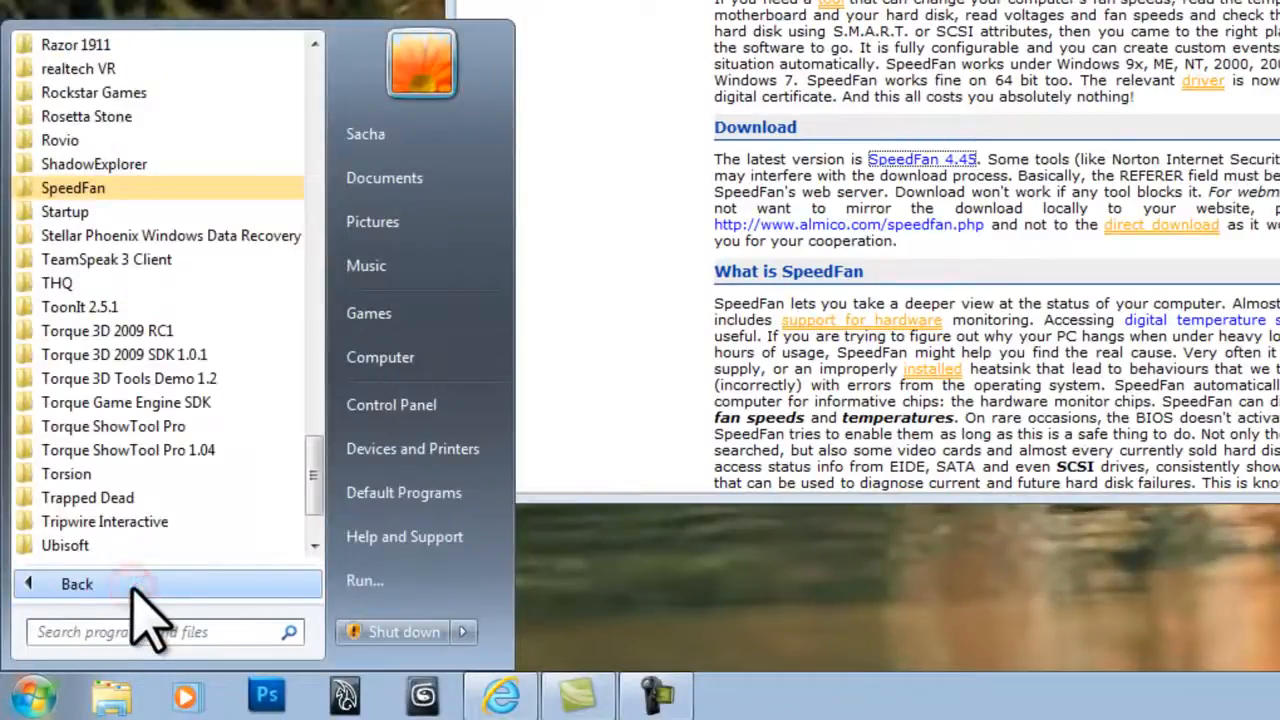
{"action": "left_click", "coordinate": [105, 190]}
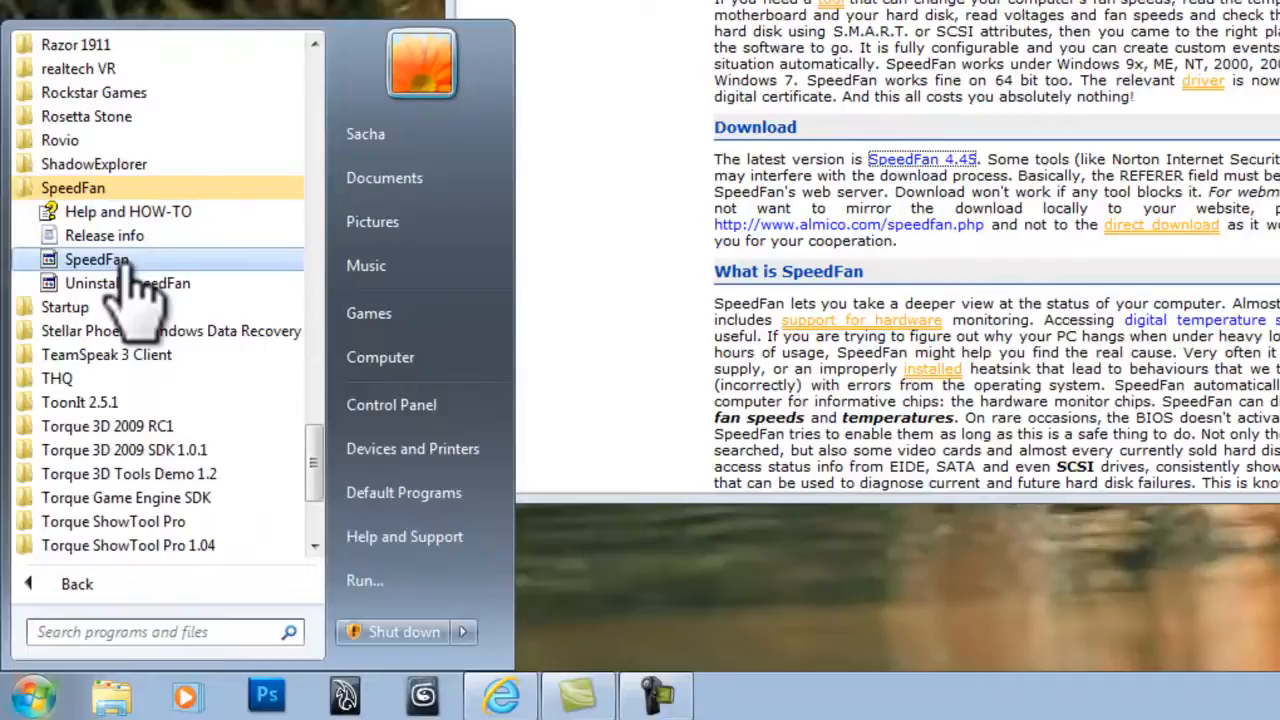
{"action": "left_click", "coordinate": [55, 264]}
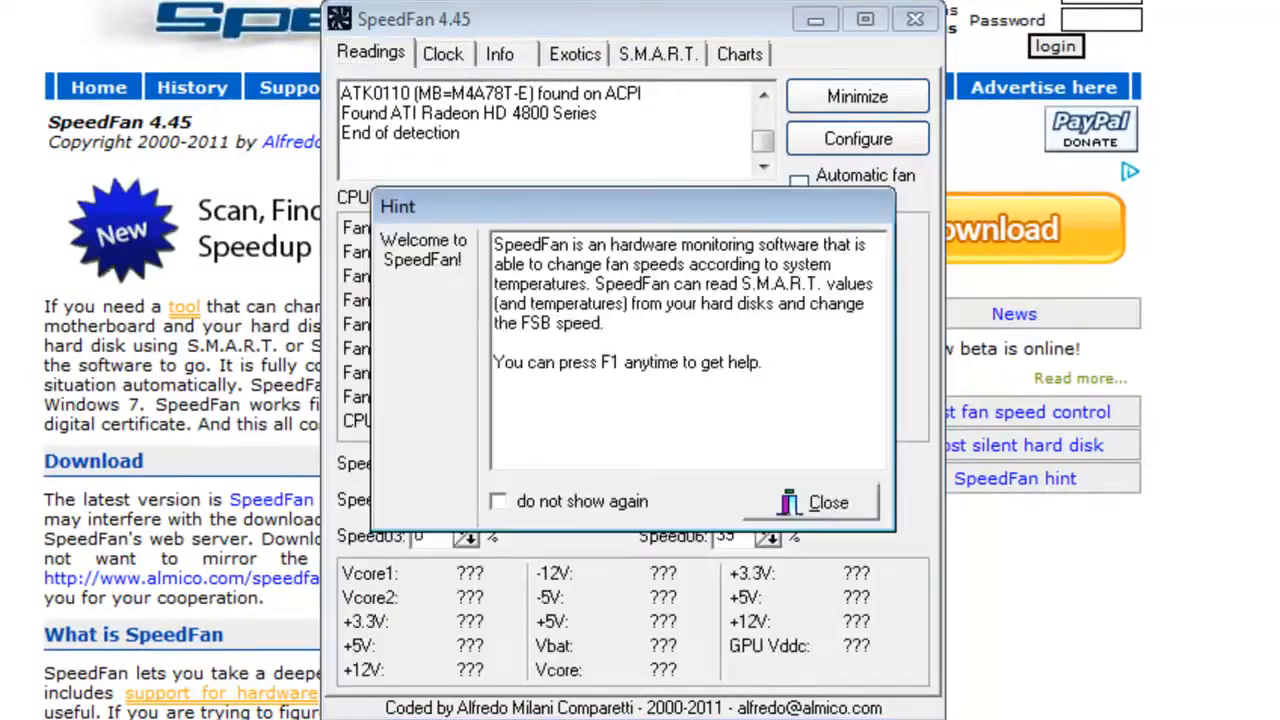
Set the welcome hint to not show again and dismiss it
{"action": "key", "text": "Tab"}
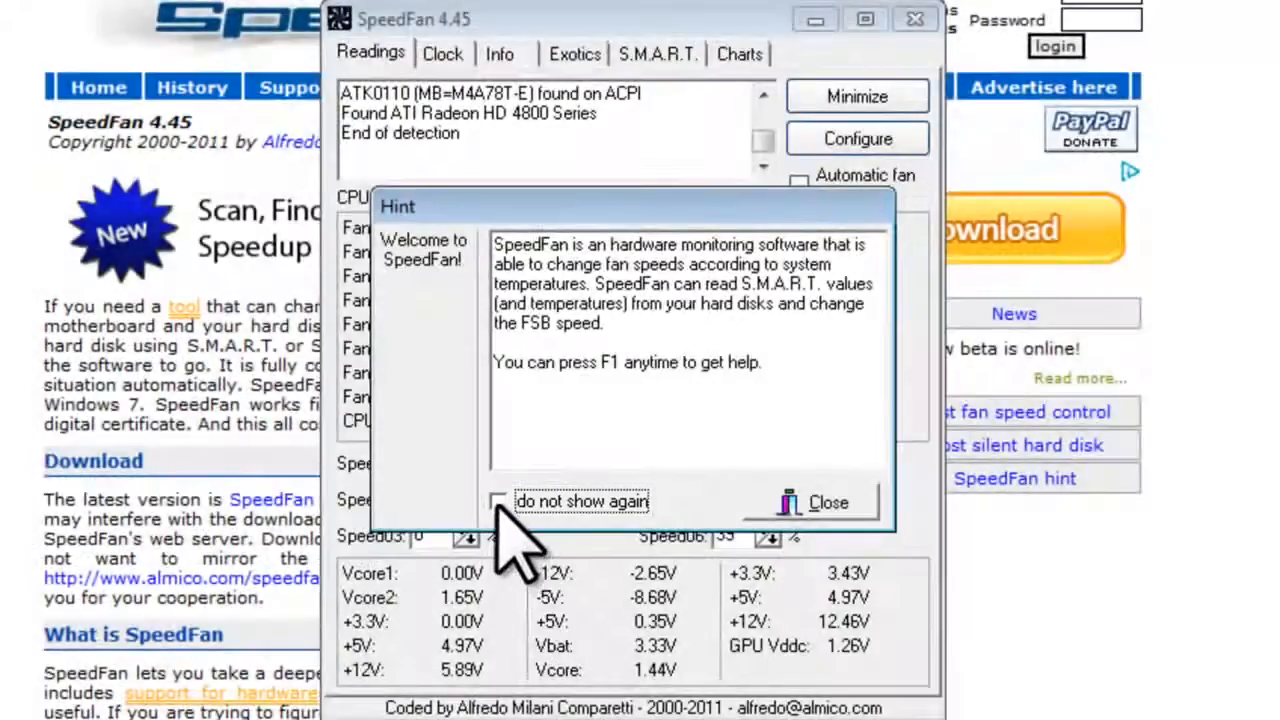
{"action": "left_click", "coordinate": [497, 501]}
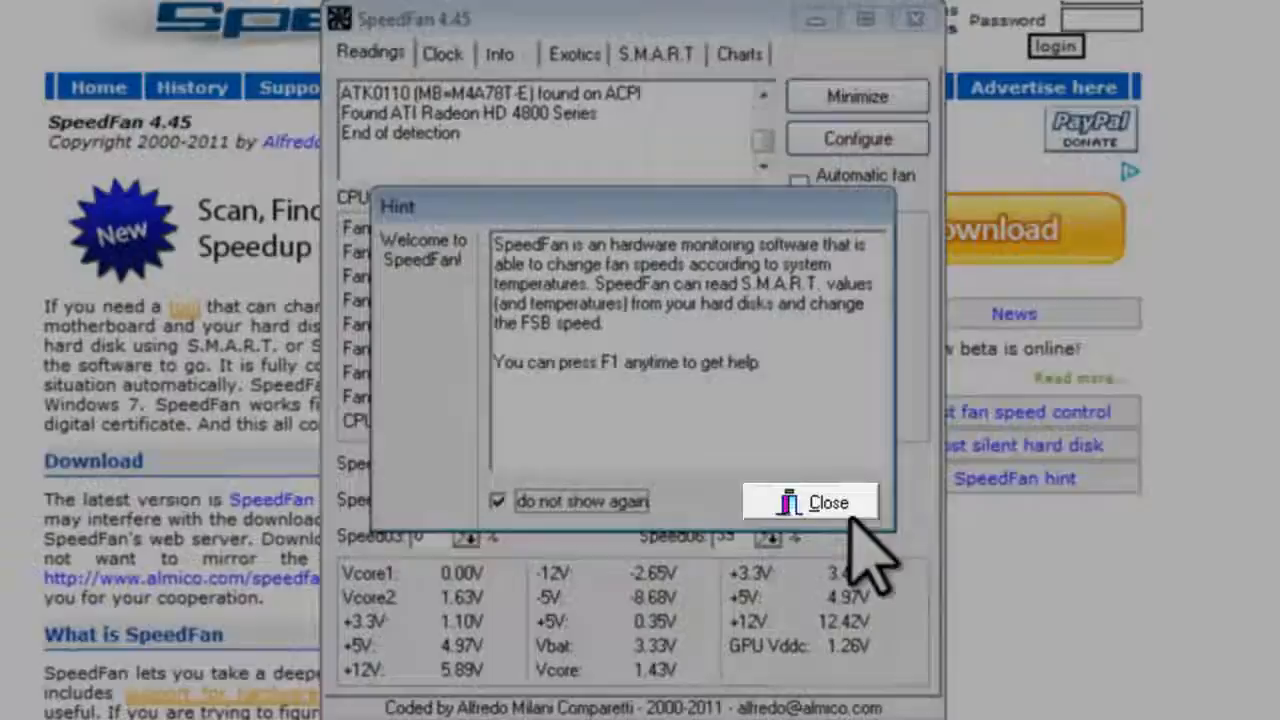
{"action": "left_click", "coordinate": [843, 511]}
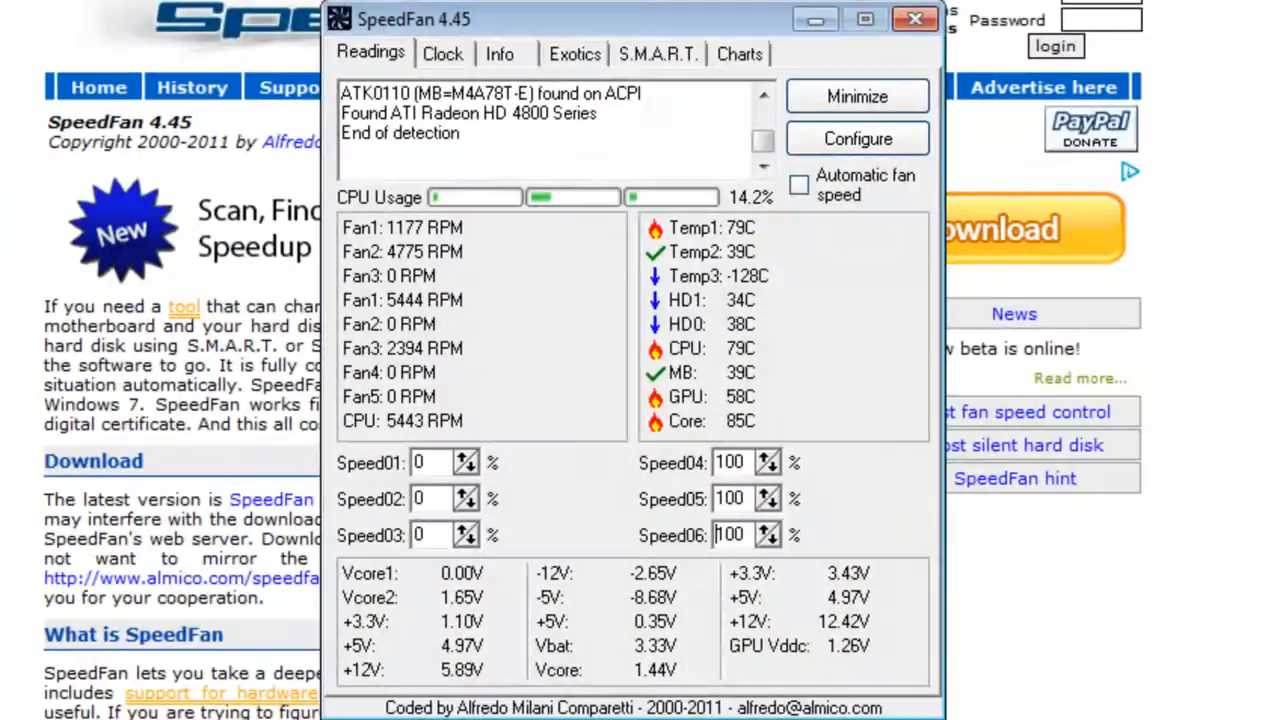
Configure SpeedFan to use Fahrenheit for its temperatures
{"action": "left_click", "coordinate": [858, 139]}
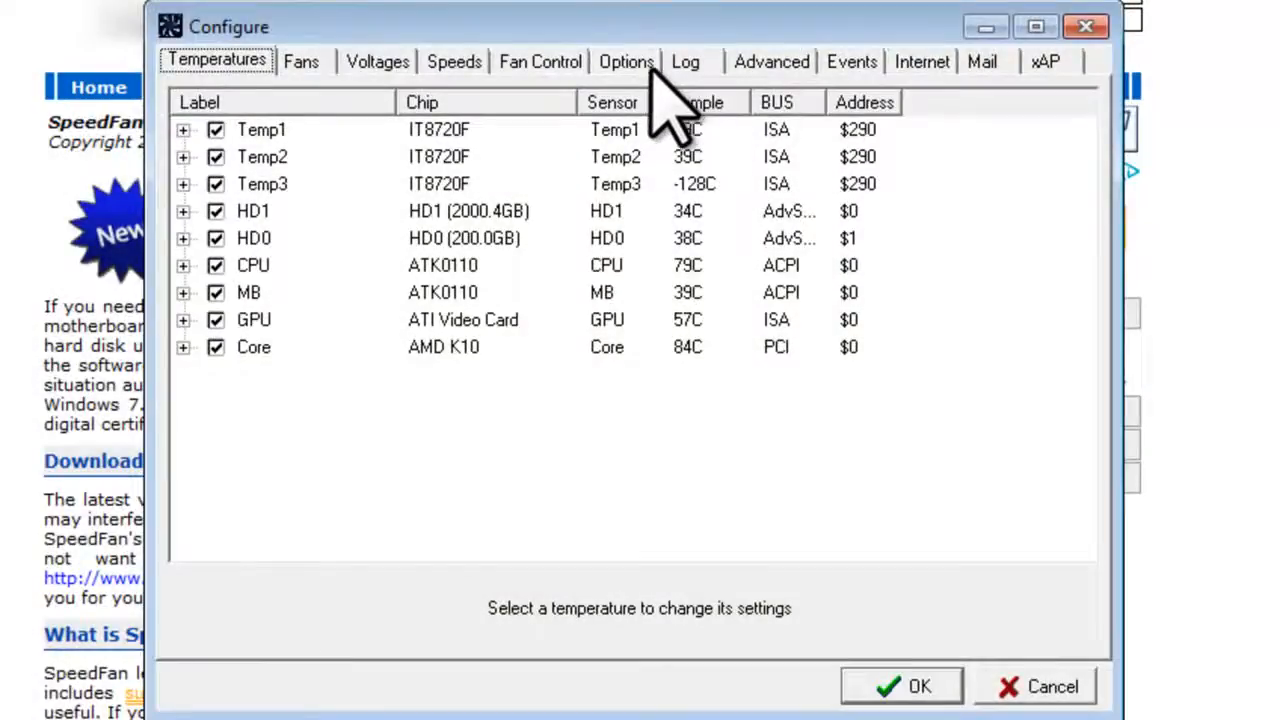
{"action": "left_click", "coordinate": [640, 66]}
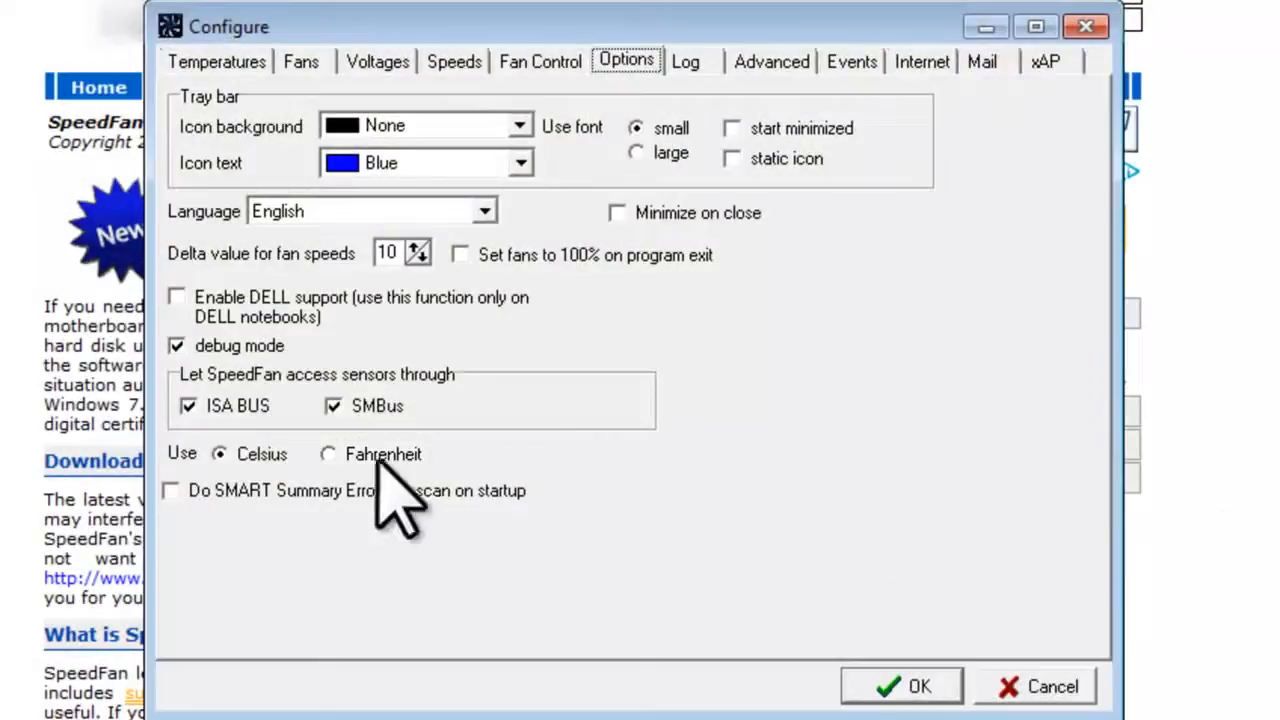
{"action": "left_click", "coordinate": [328, 454]}
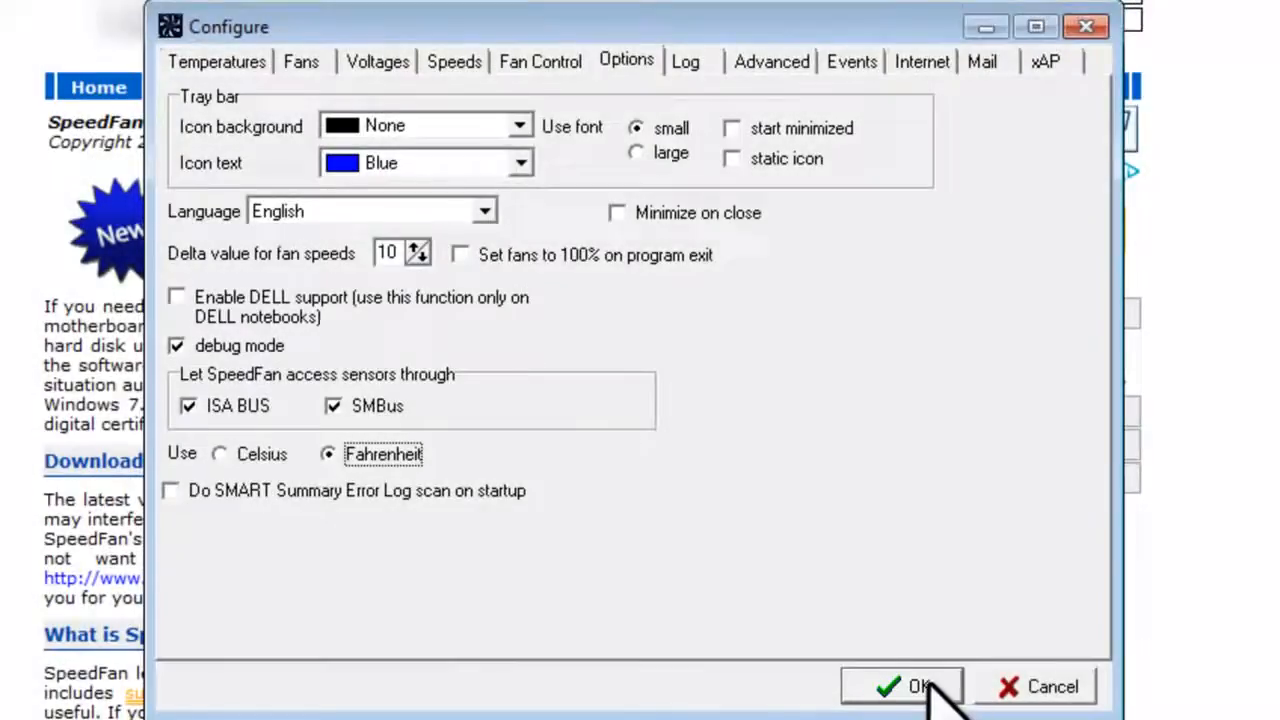
{"action": "left_click", "coordinate": [928, 684]}
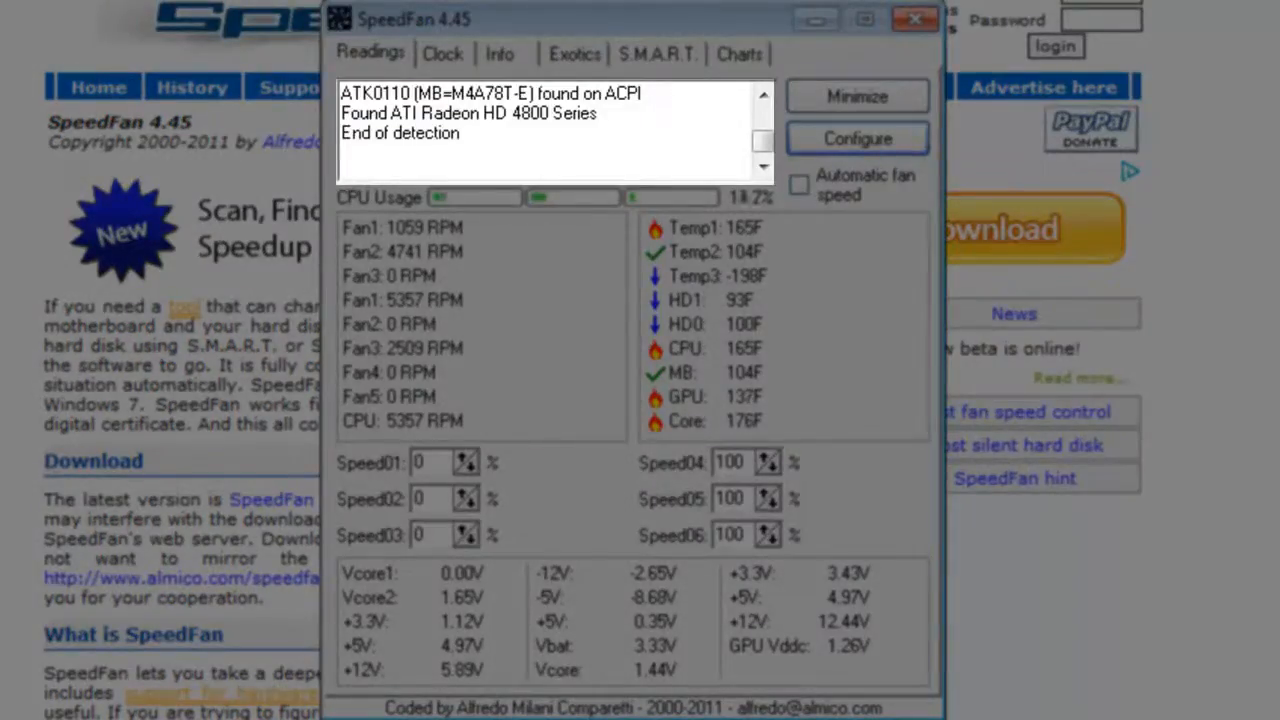
Minimize SpeedFan and confirm "Show icon and notifications" for speedfan.exe in the notification area icon settings
{"action": "mouse_move", "coordinate": [764, 143]}
{"action": "left_mouse_down"}
{"action": "mouse_move", "coordinate": [762, 121]}
{"action": "mouse_move", "coordinate": [760, 145]}
{"action": "left_mouse_up"}
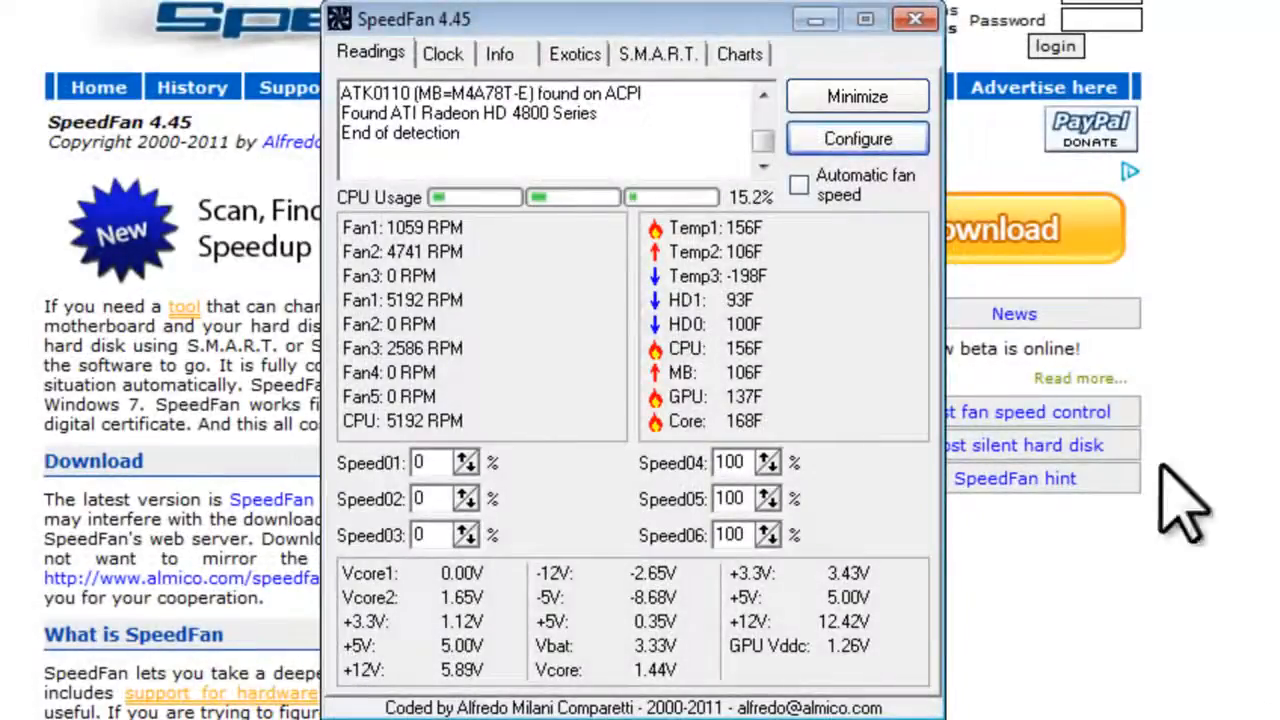
{"action": "left_click", "coordinate": [889, 98]}
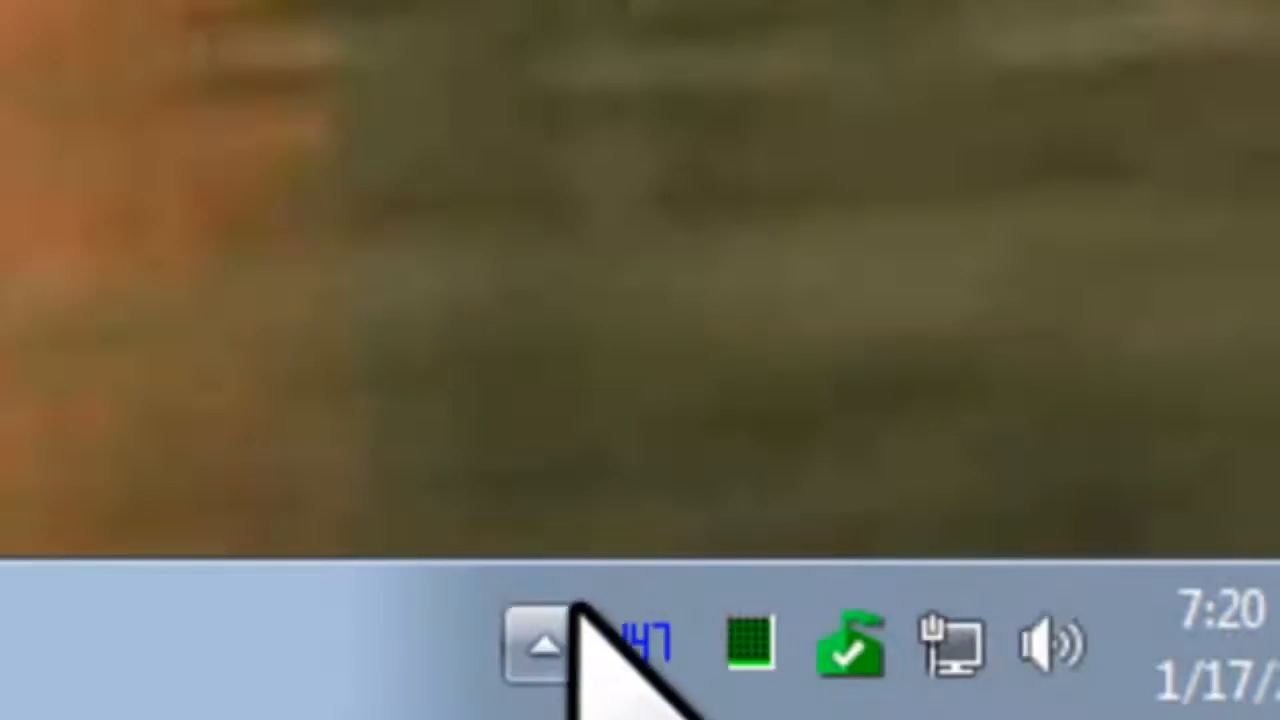
{"action": "left_click", "coordinate": [575, 630]}
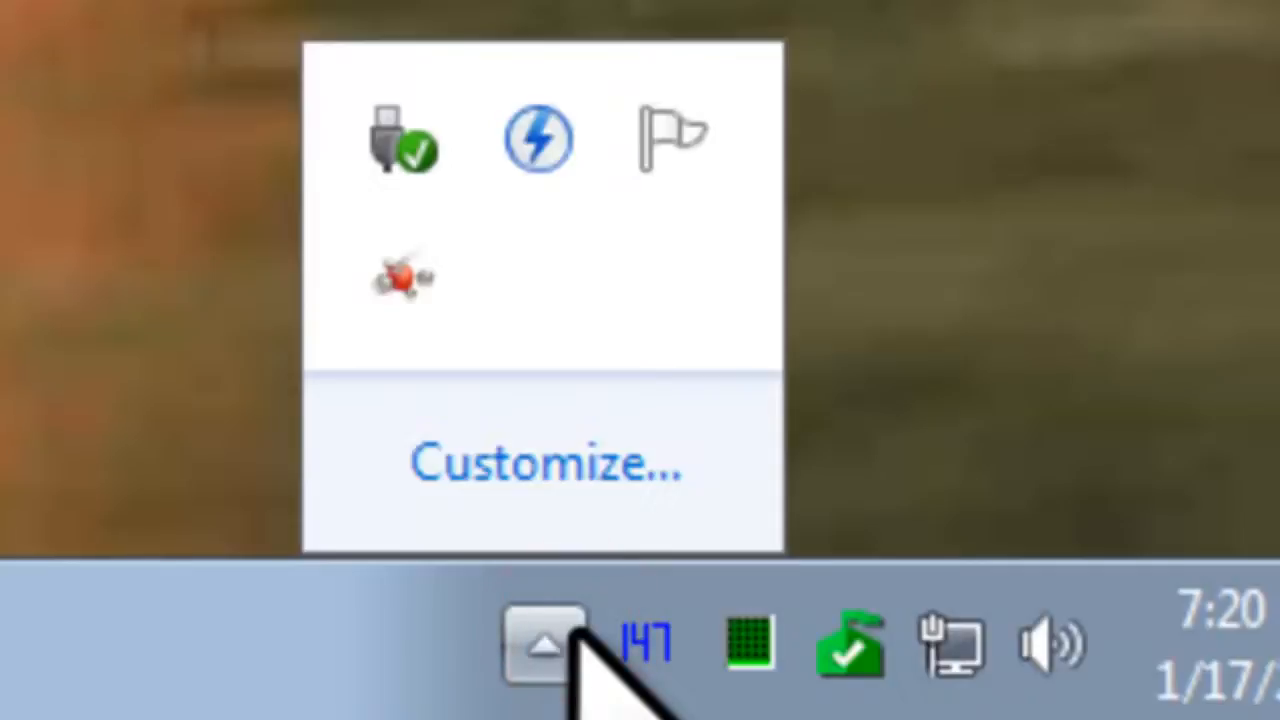
{"action": "left_click", "coordinate": [540, 490]}
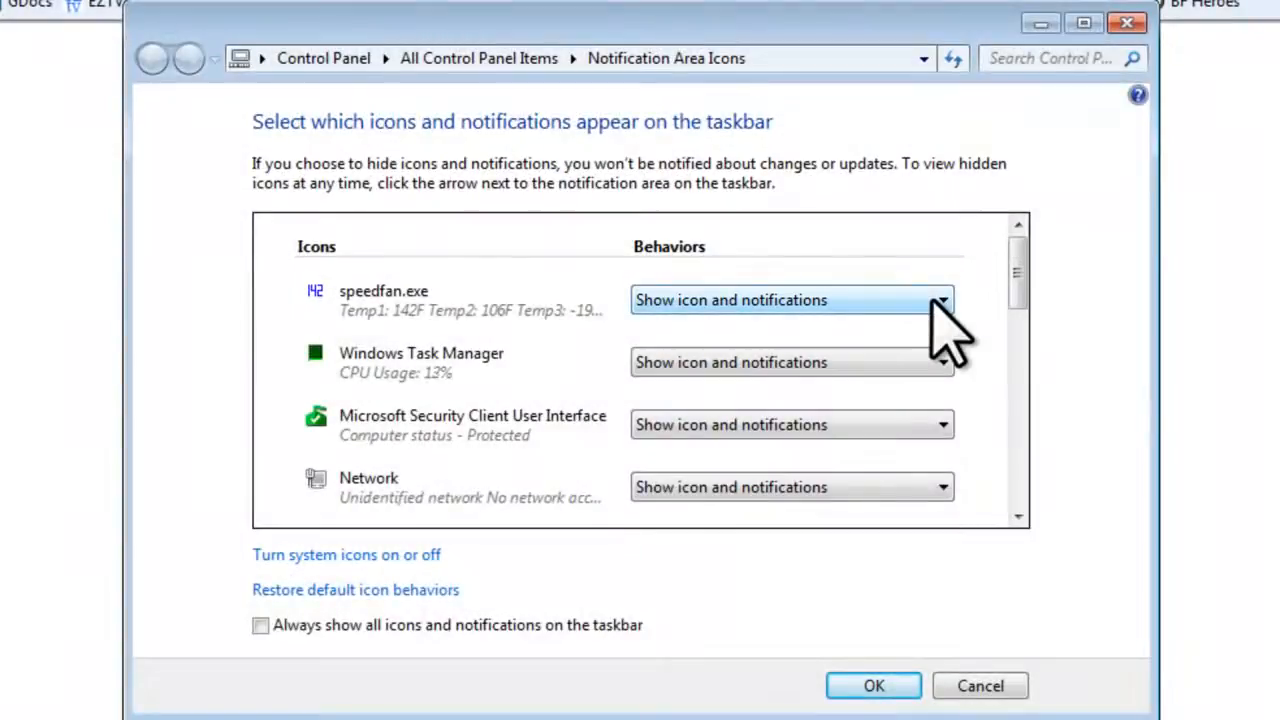
{"action": "left_click", "coordinate": [880, 687]}
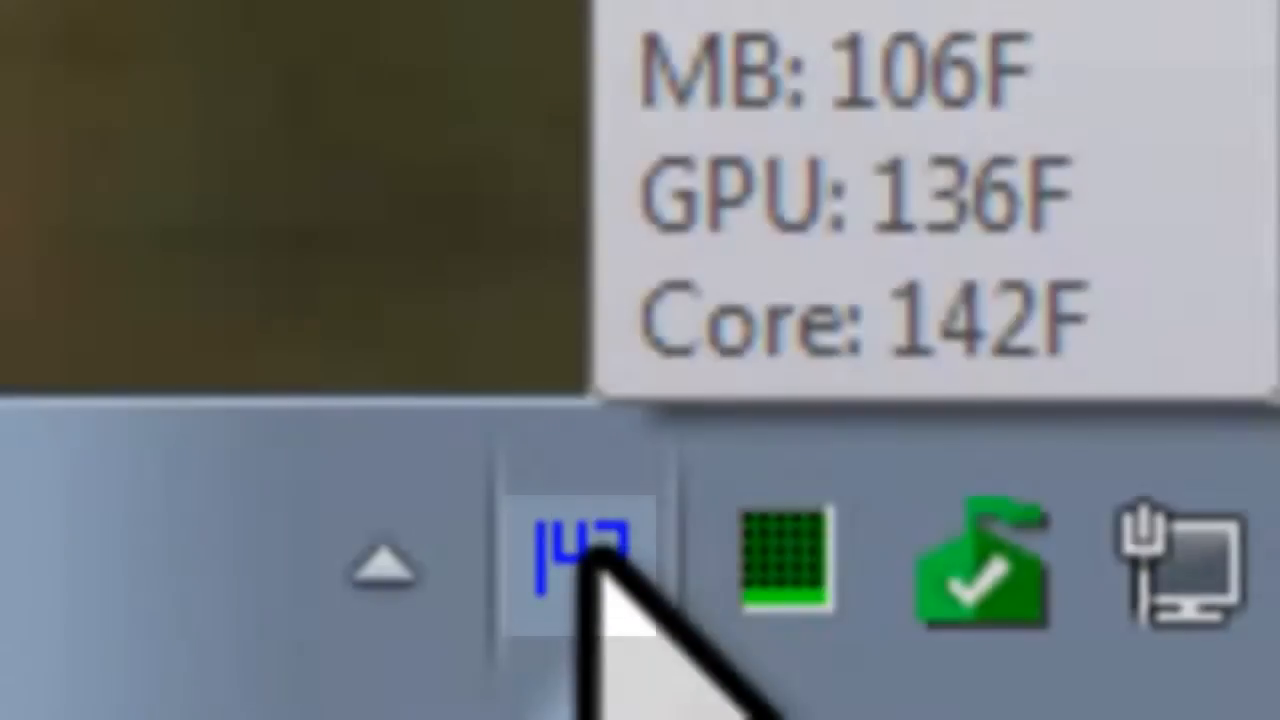
Restore SpeedFan from its notification area icon and examine the Exotics readings and the S.M.A.R.T. attributes of hard disk HD1
{"action": "left_click", "coordinate": [592, 548]}
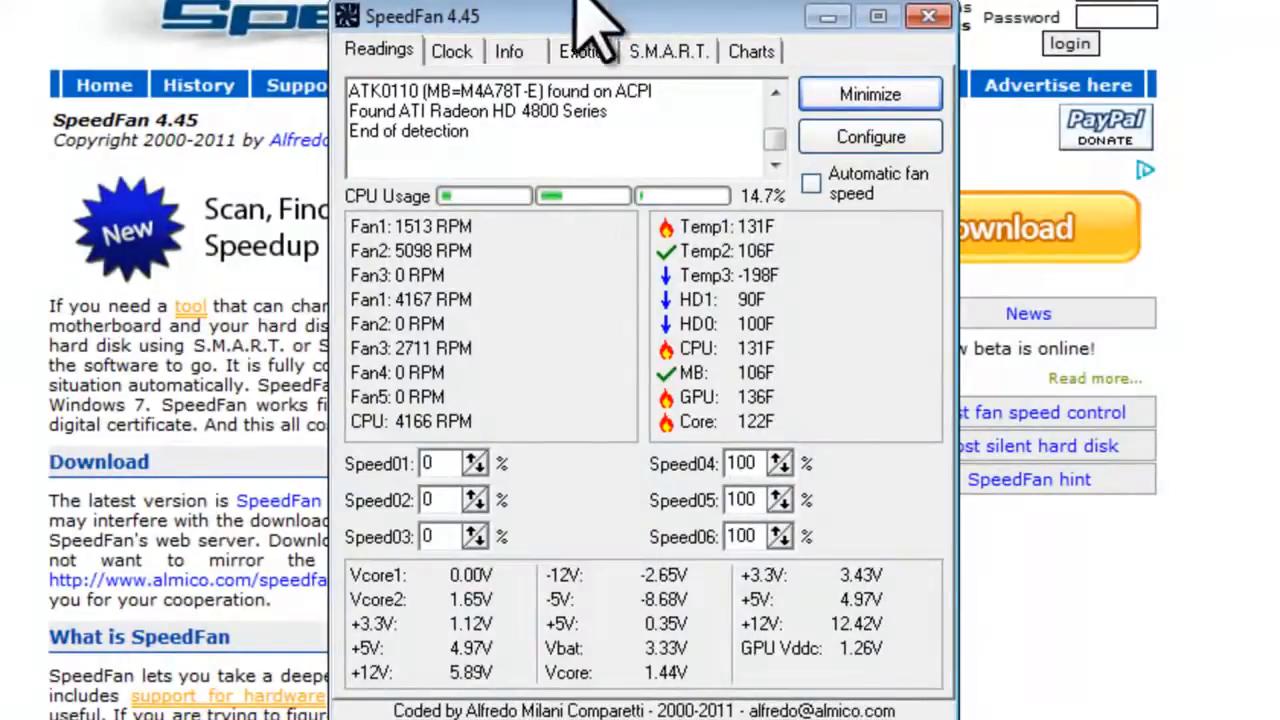
{"action": "left_click", "coordinate": [586, 45]}
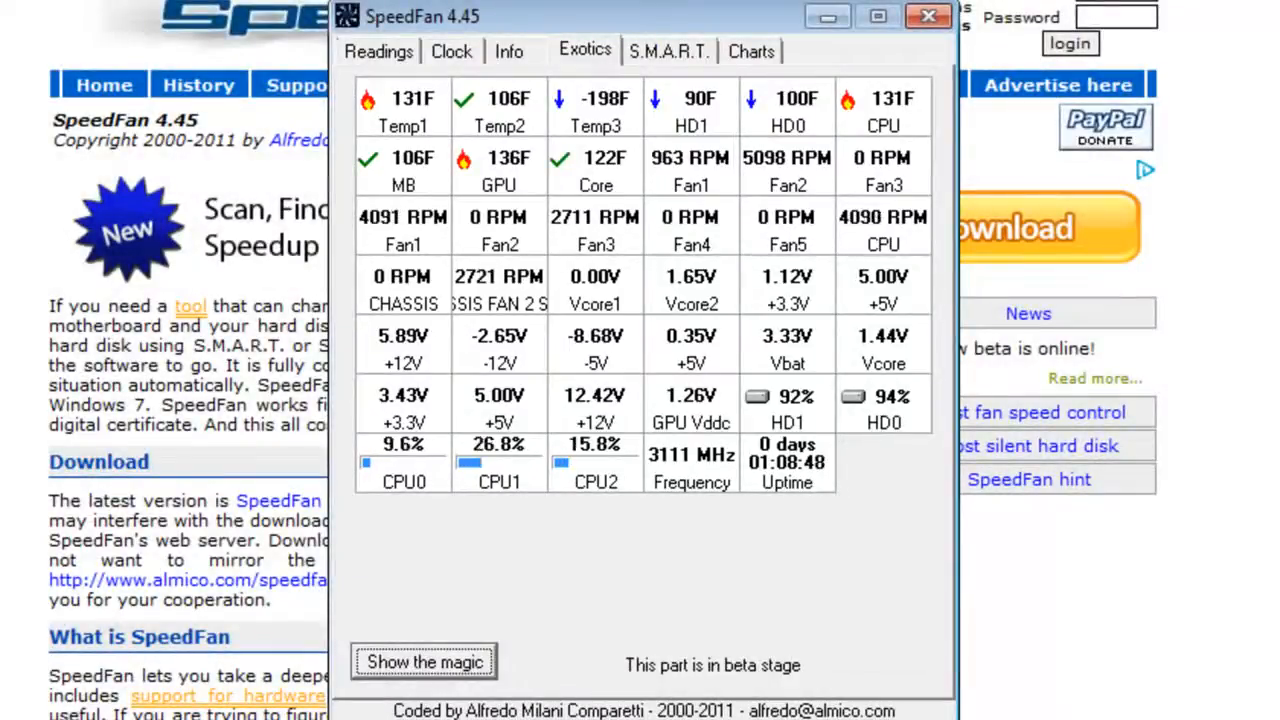
{"action": "left_click", "coordinate": [668, 50]}
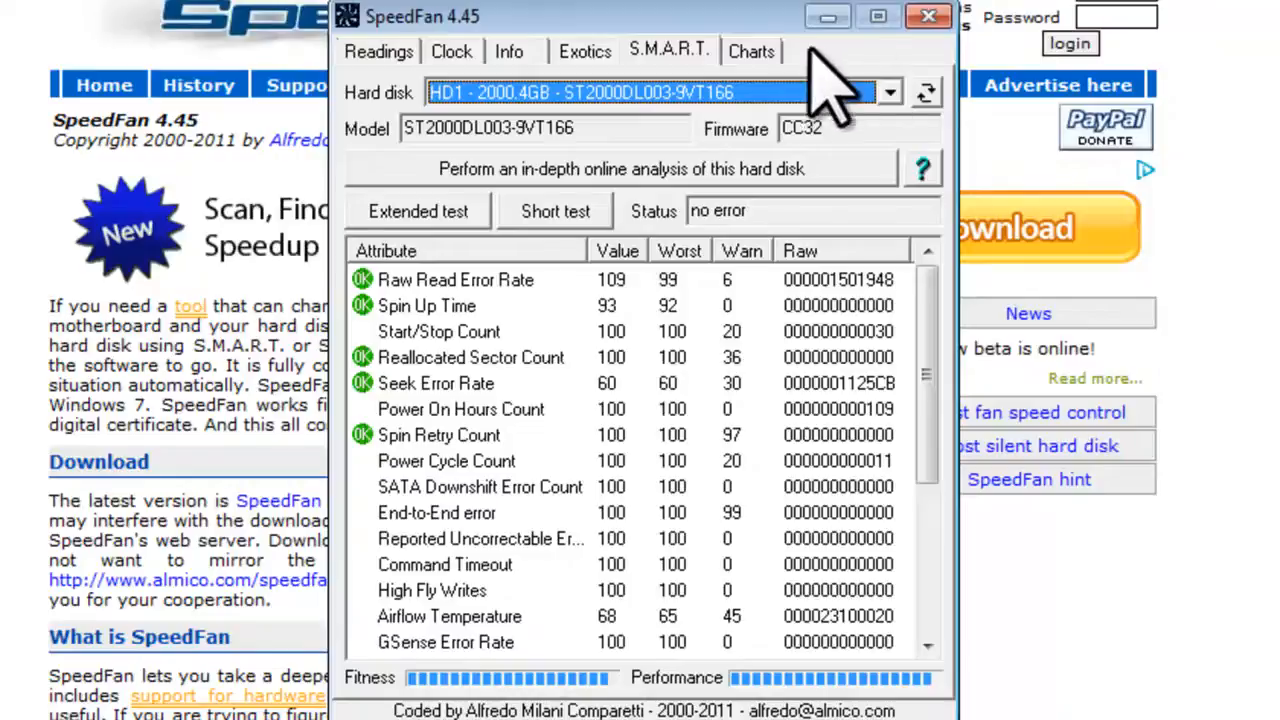
Chart the temperatures of sensors Temp1, Temp2 and Temp3
{"action": "left_click", "coordinate": [751, 51]}
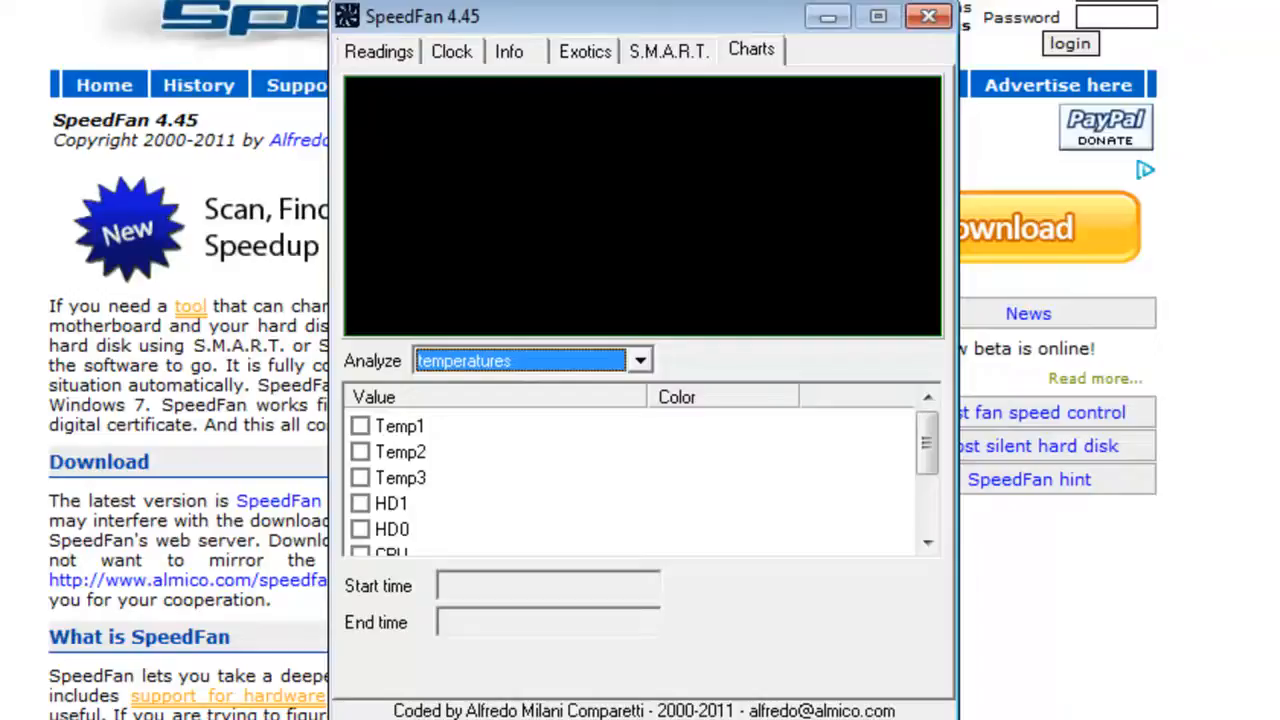
{"action": "left_click", "coordinate": [360, 426]}
{"action": "left_click", "coordinate": [360, 452]}
{"action": "left_click", "coordinate": [360, 478]}
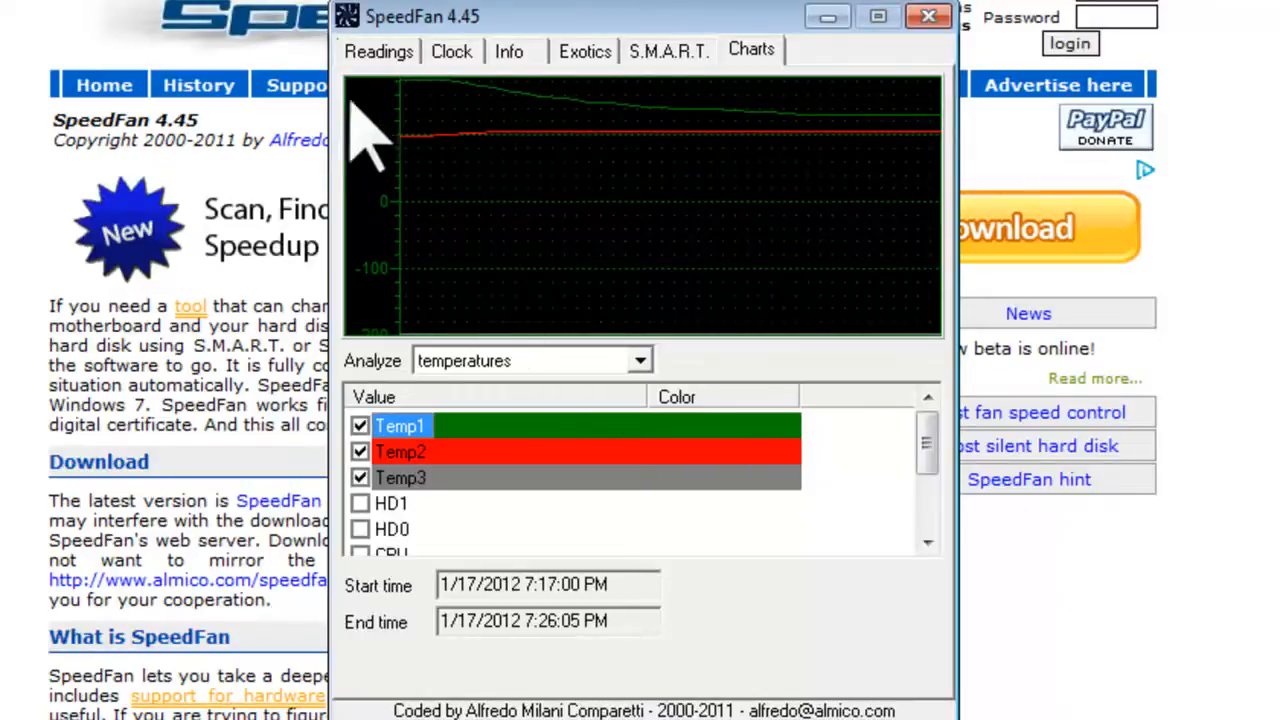
Try lowering the Speed06 fan speed to 80% in the readings and raise it back to 100%
{"action": "left_click", "coordinate": [378, 51]}
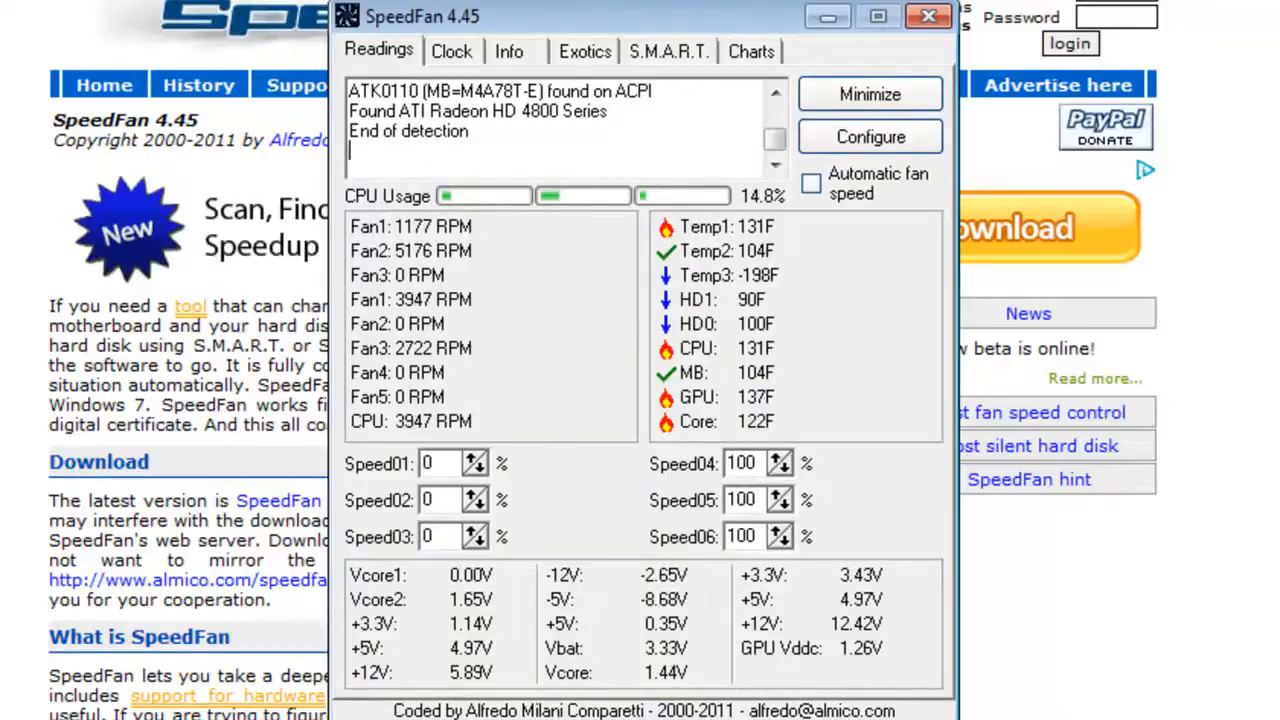
{"action": "left_click", "coordinate": [782, 541]}
{"action": "left_click", "coordinate": [782, 541]}
{"action": "left_click", "coordinate": [782, 541]}
{"action": "left_click", "coordinate": [782, 541]}
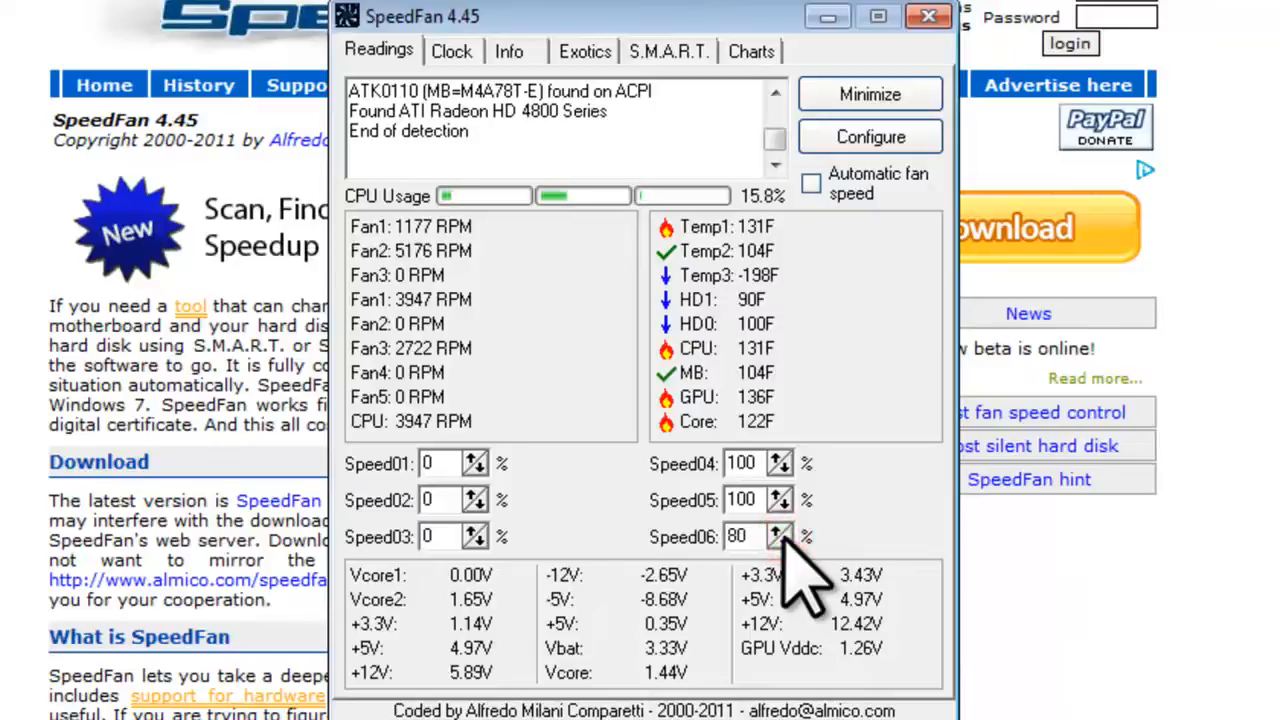
{"action": "left_click", "coordinate": [779, 531]}
{"action": "left_click", "coordinate": [779, 531]}
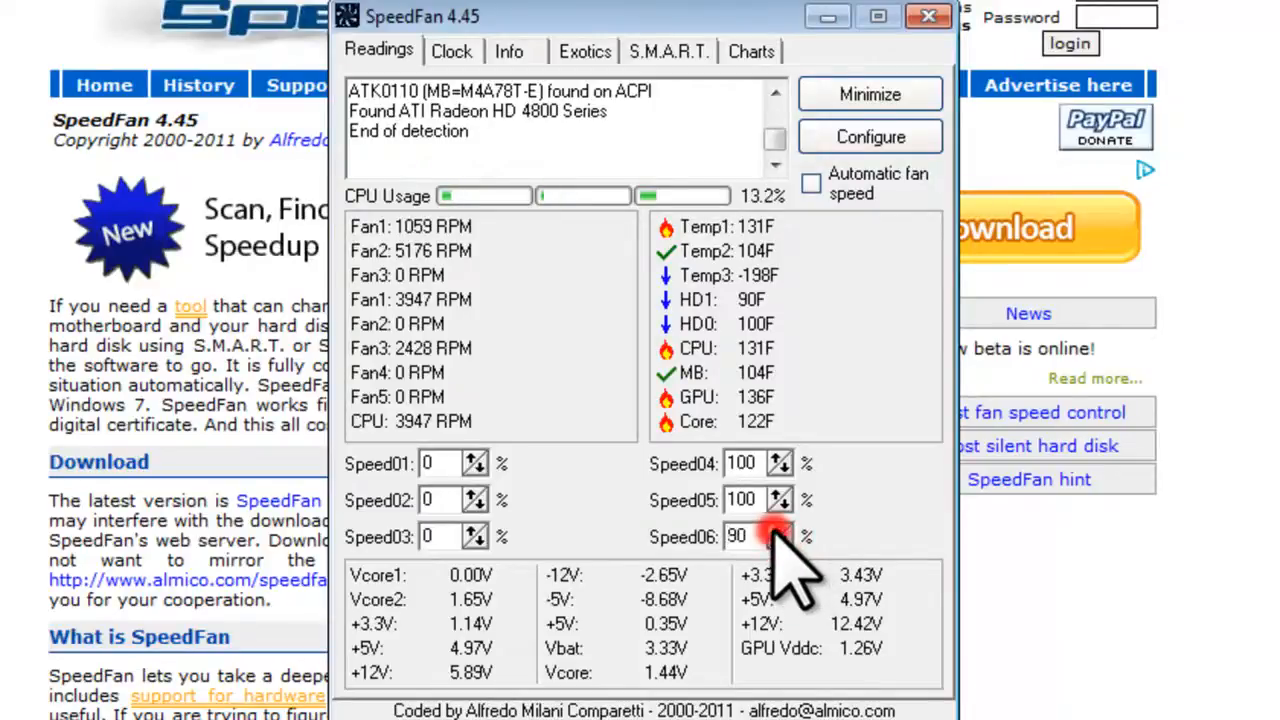
{"action": "left_click", "coordinate": [779, 531]}
{"action": "left_click", "coordinate": [779, 531]}
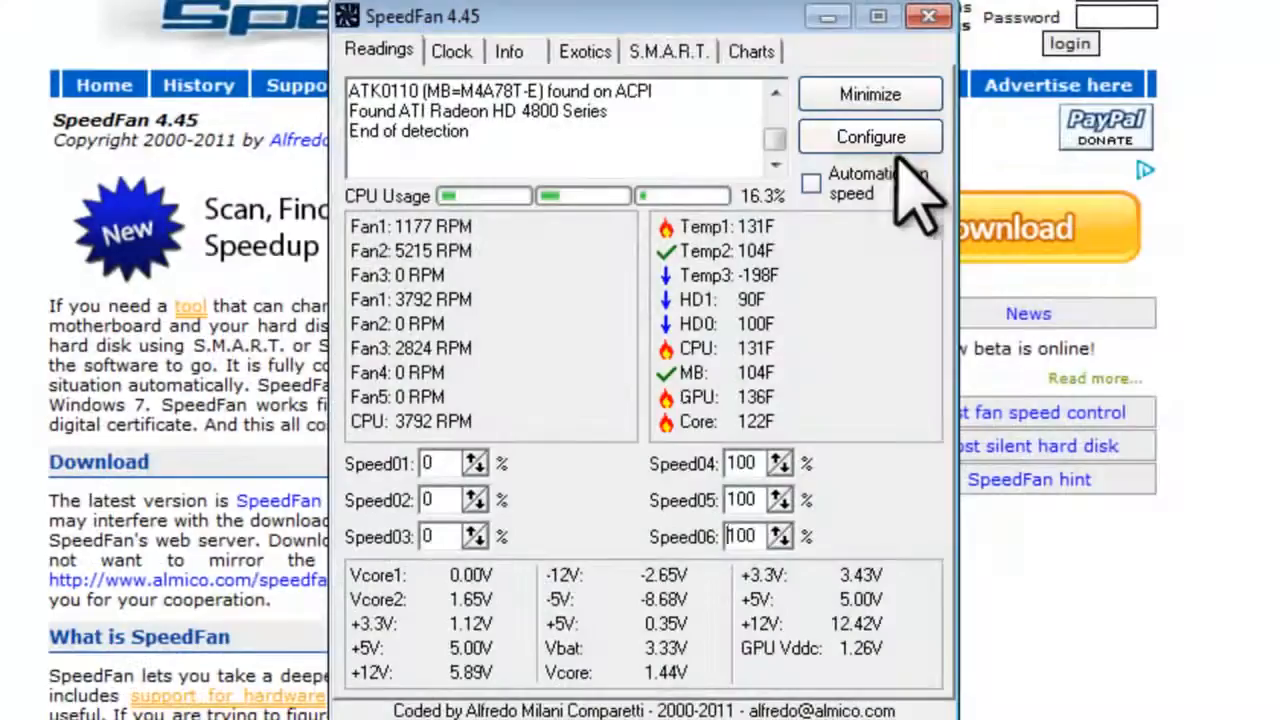
Open the configuration, review the fan, voltage, general option and log settings, and enable advanced fan control
{"action": "left_click", "coordinate": [878, 140]}
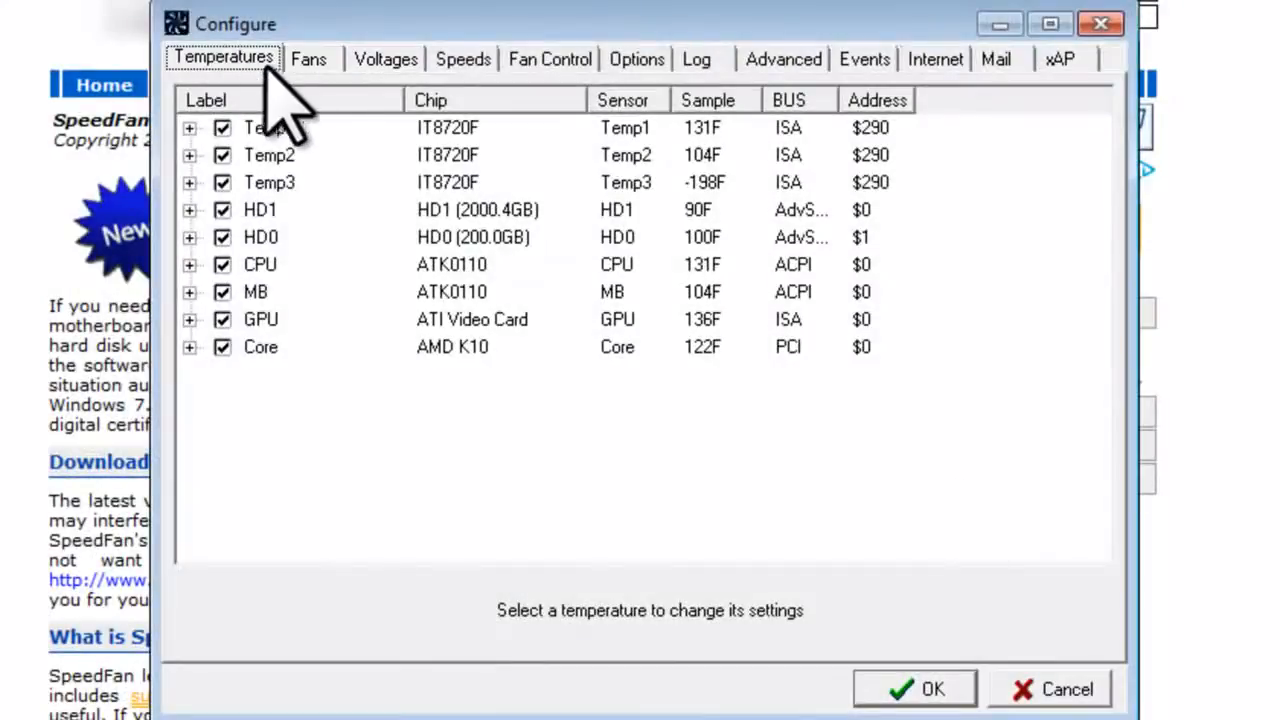
{"action": "left_click", "coordinate": [309, 59]}
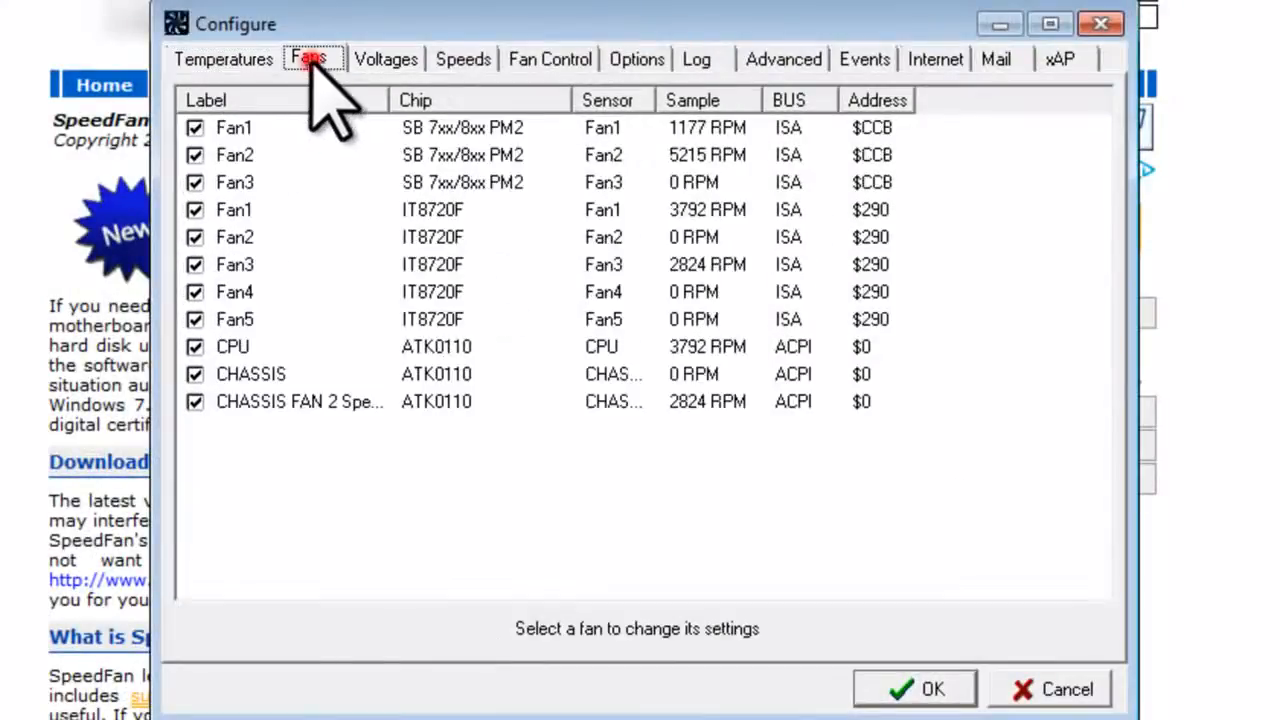
{"action": "left_click", "coordinate": [395, 58]}
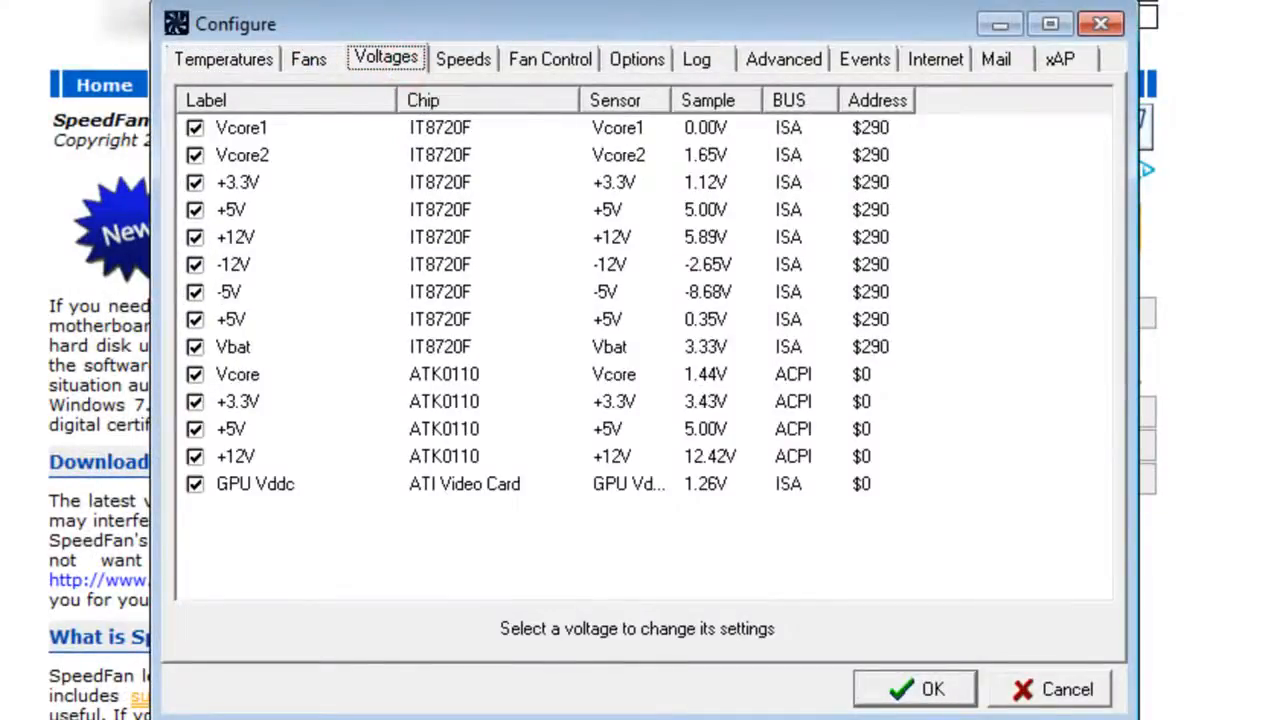
{"action": "left_click", "coordinate": [637, 60]}
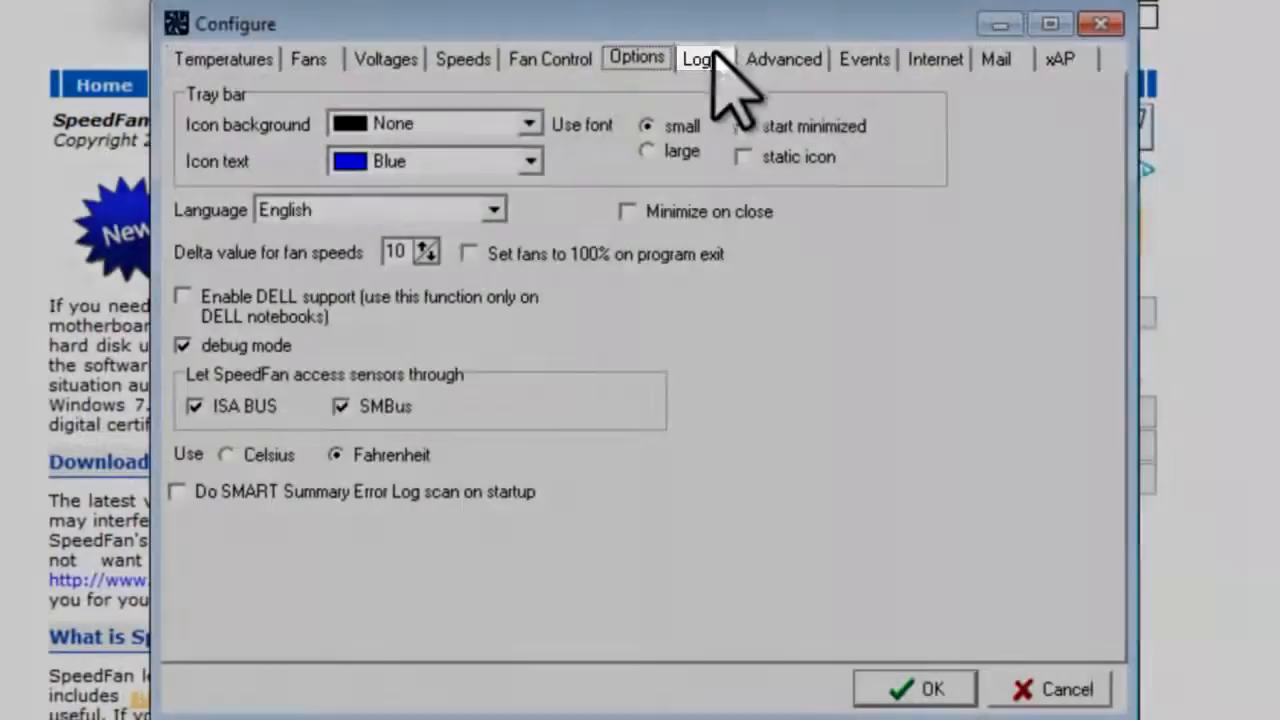
{"action": "left_click", "coordinate": [703, 58]}
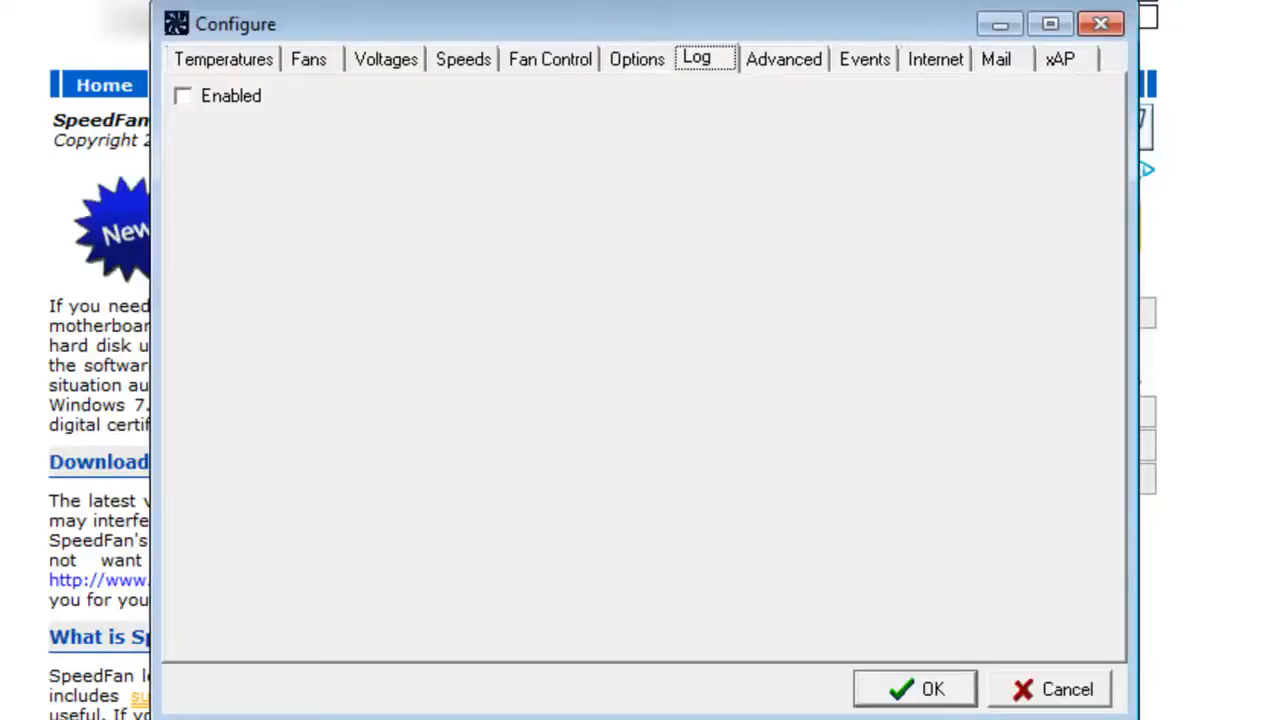
{"action": "left_click", "coordinate": [535, 58]}
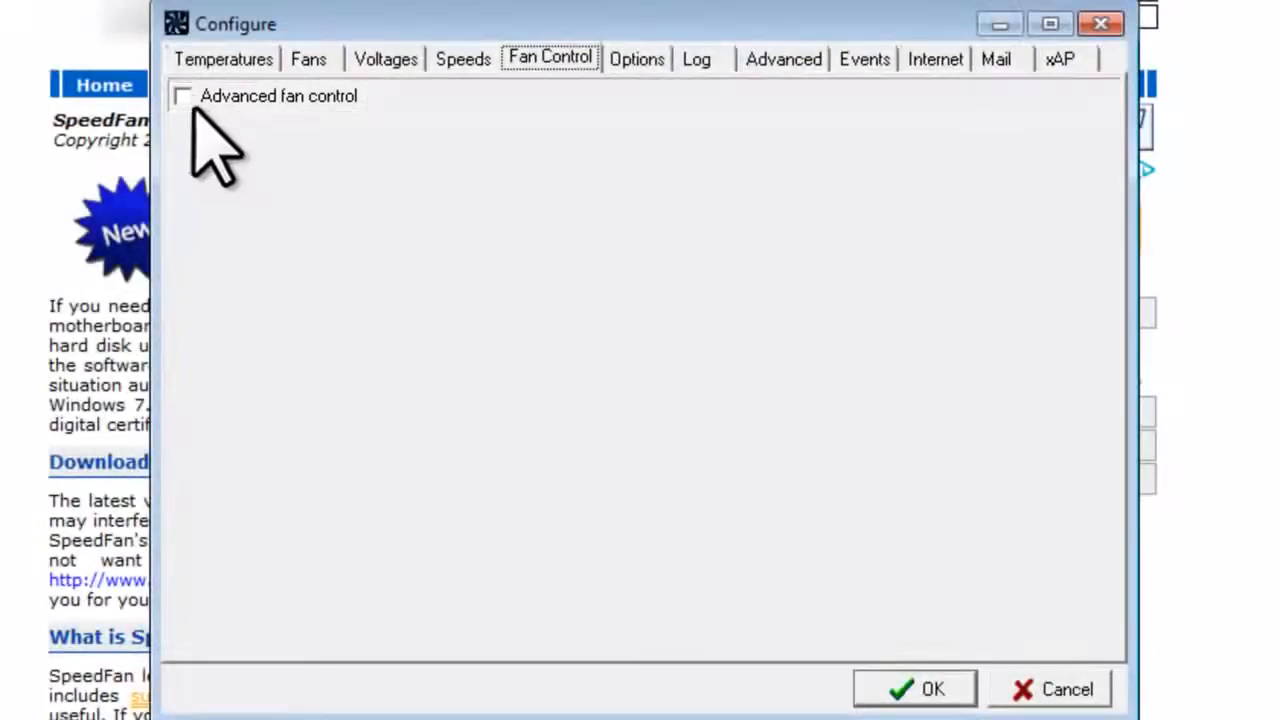
{"action": "left_click", "coordinate": [183, 95]}
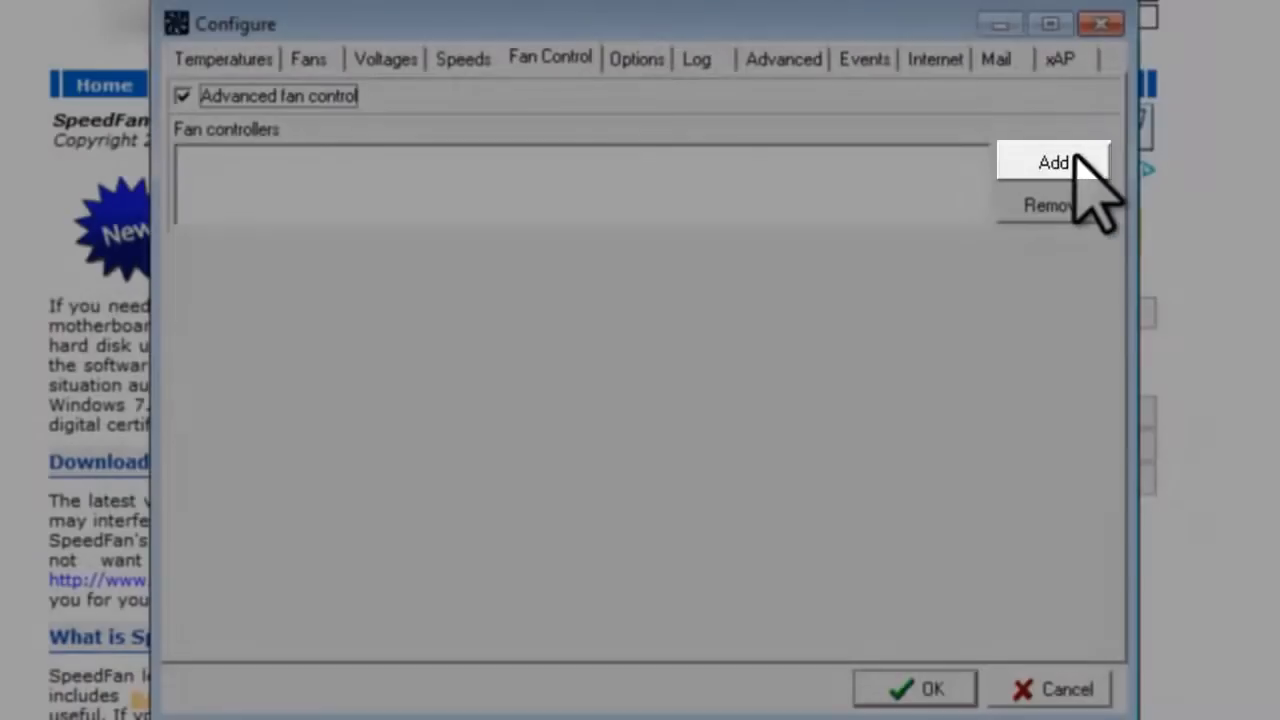
Create three fan controllers named Fan4, Fan5 and Fan6
{"action": "left_click", "coordinate": [1066, 160]}
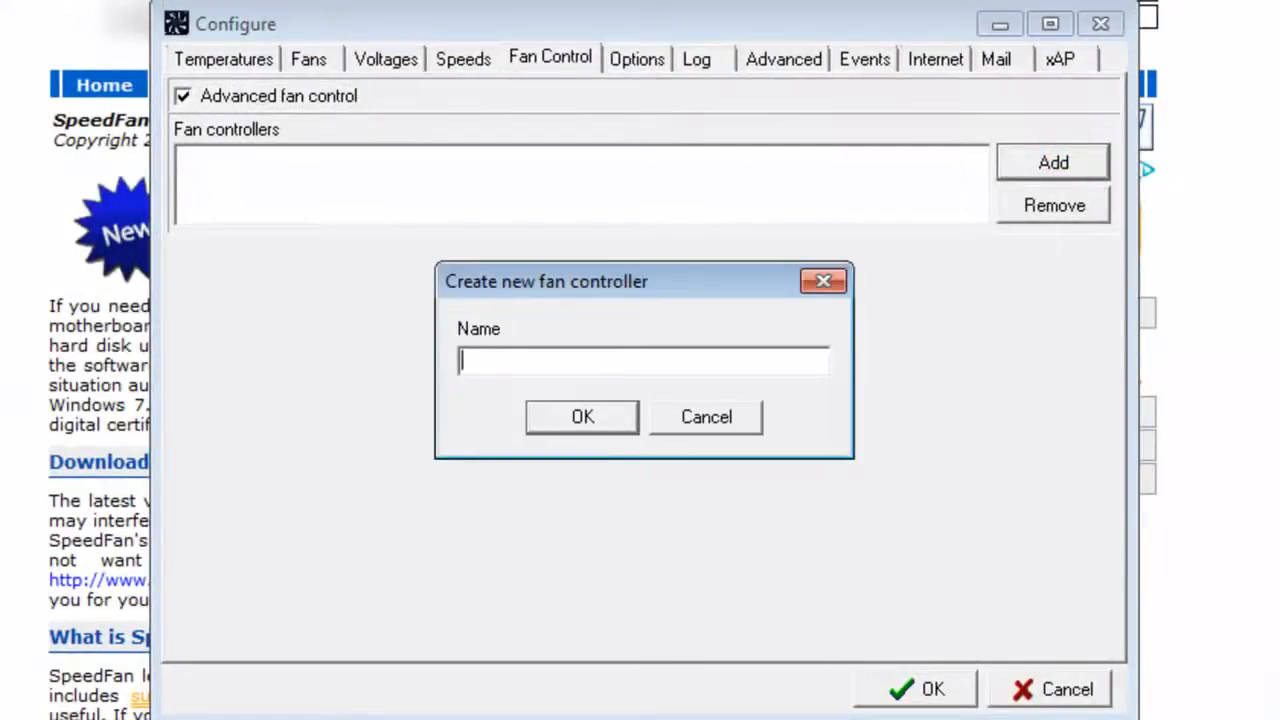
{"action": "type", "text": "Fan"}
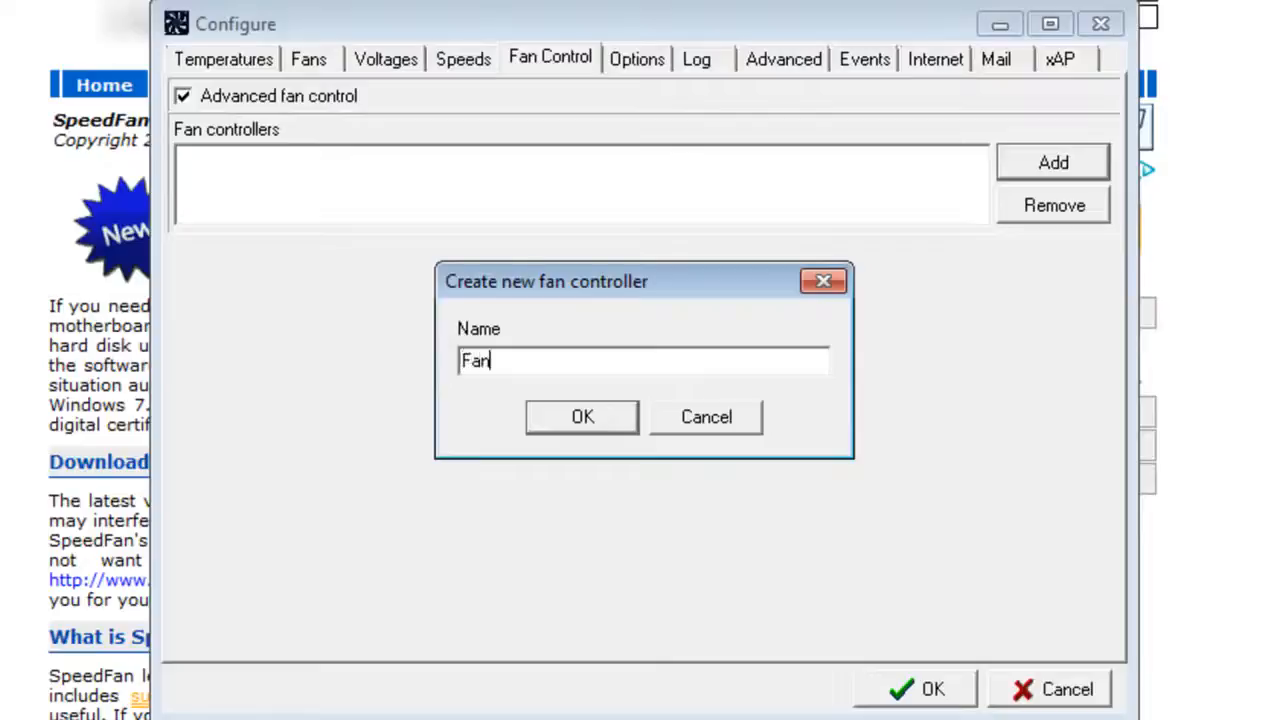
{"action": "type", "text": "4"}
{"action": "key", "text": "Return"}
{"action": "left_click", "coordinate": [1053, 163]}
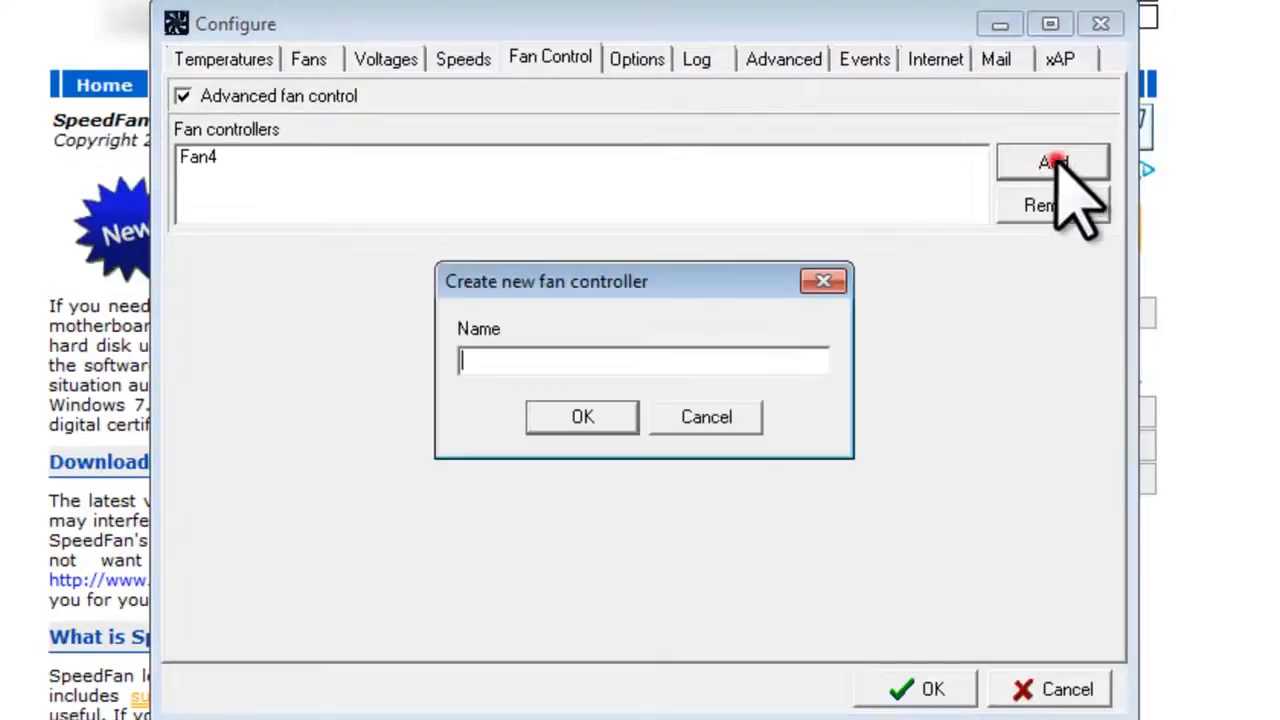
{"action": "type", "text": "Fan5"}
{"action": "key", "text": "Return"}
{"action": "left_click", "coordinate": [1055, 160]}
{"action": "type", "text": "Fan6"}
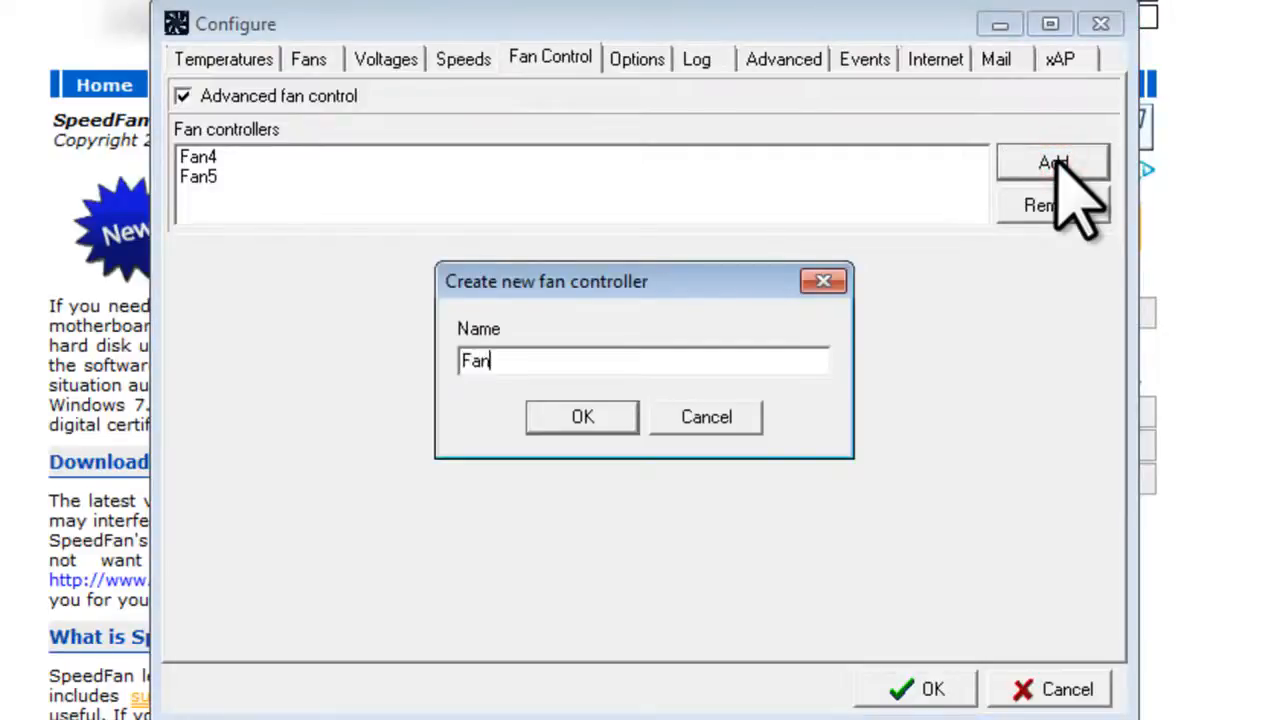
{"action": "key", "text": "Return"}
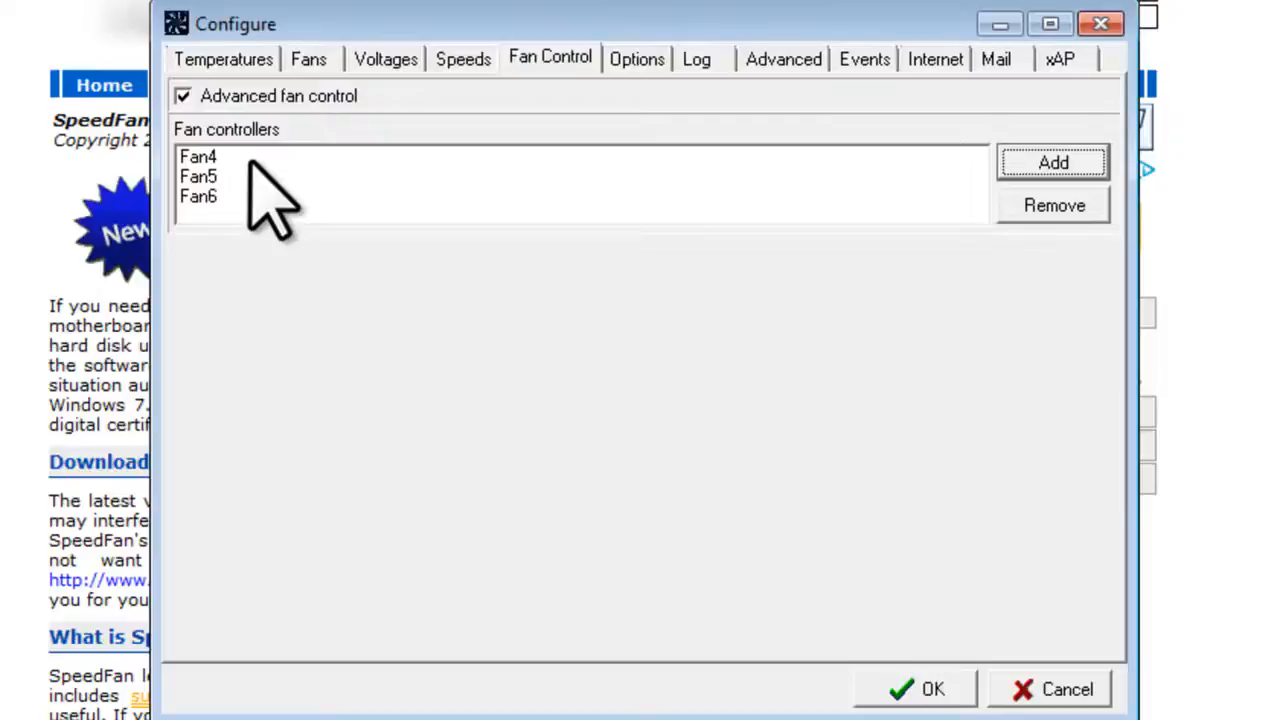
Set controller Fan4 to control Speed04 (Pwm1 from IT8720F) and assign it the Temp2 temperature
{"action": "left_click", "coordinate": [218, 155]}
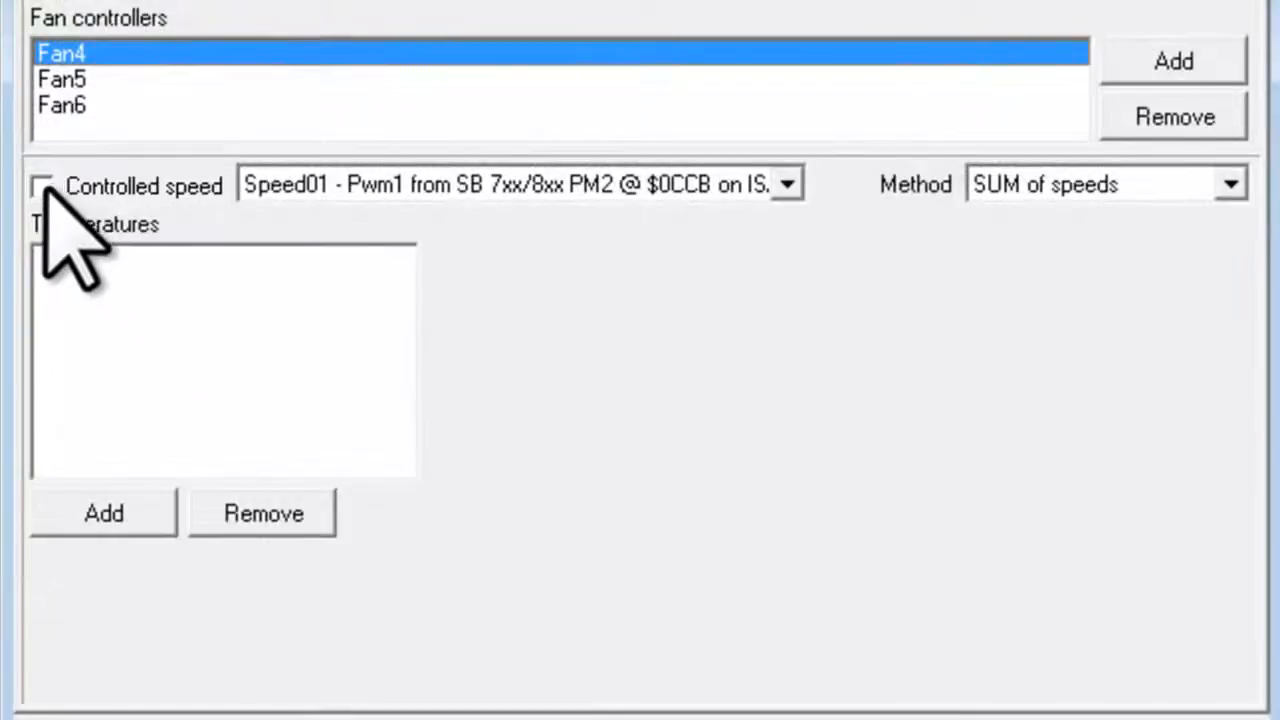
{"action": "left_click", "coordinate": [42, 187]}
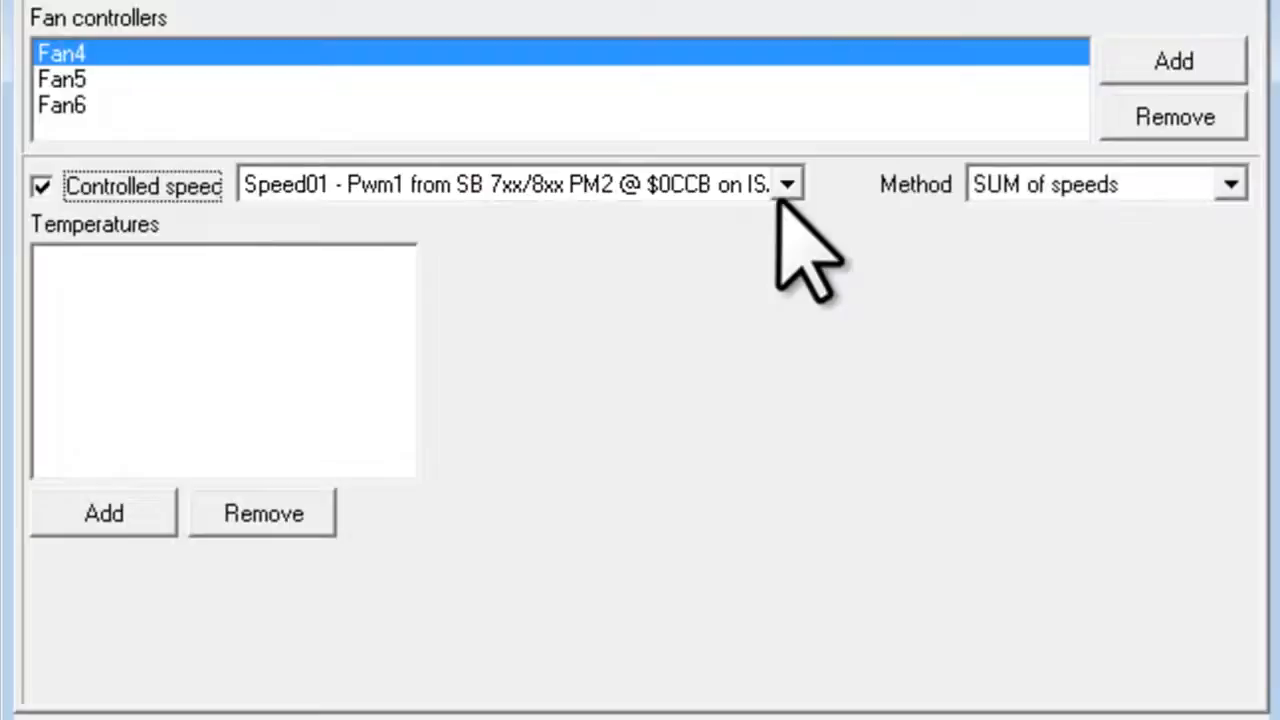
{"action": "left_click", "coordinate": [787, 184]}
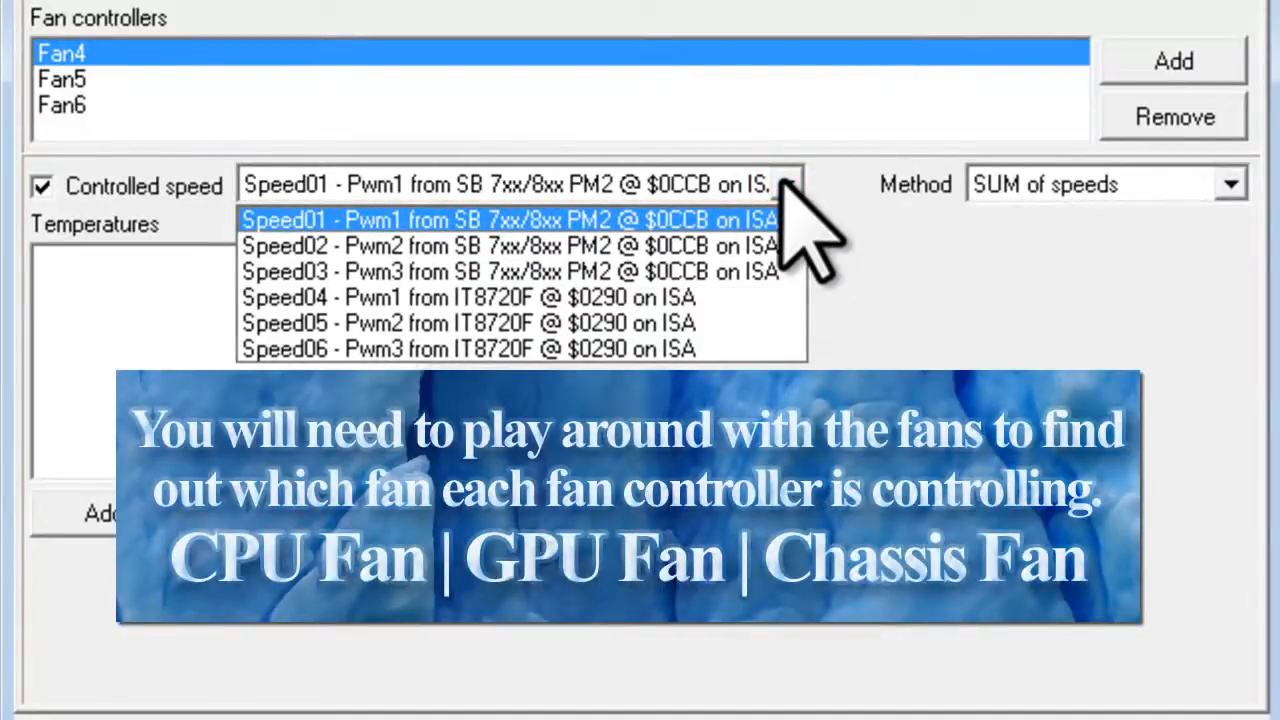
{"action": "left_click", "coordinate": [503, 295]}
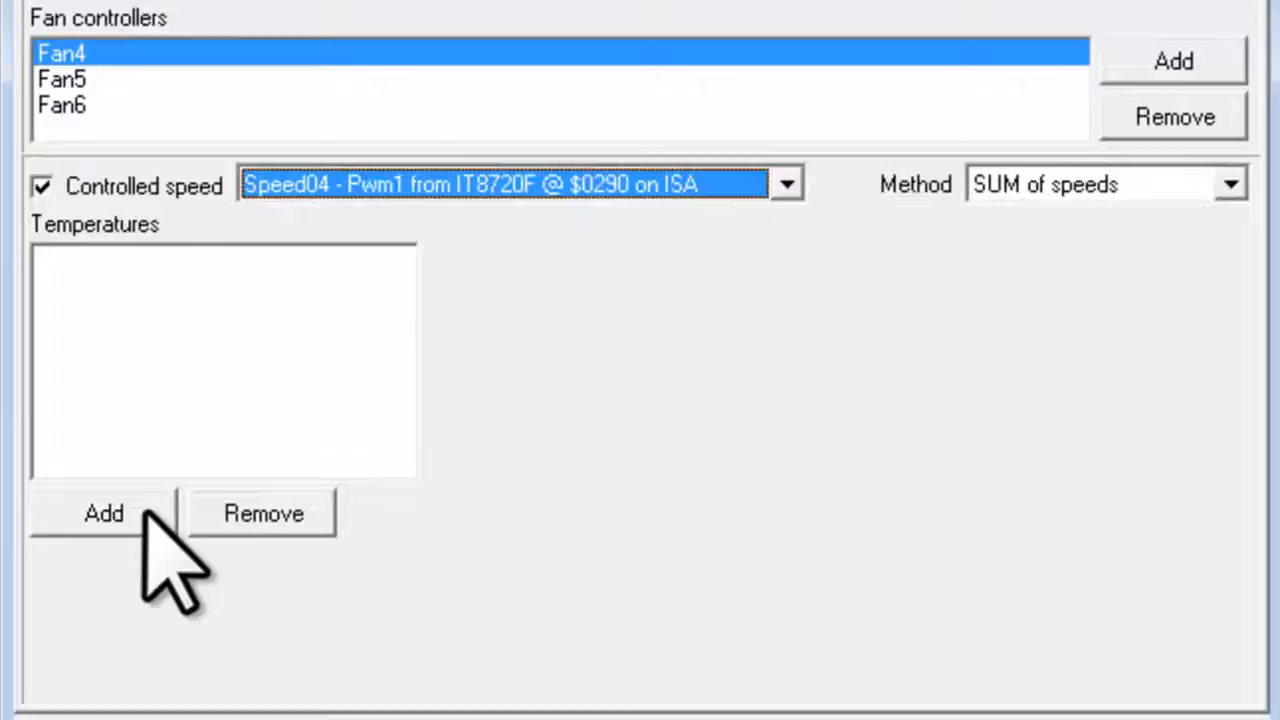
{"action": "left_click", "coordinate": [138, 514]}
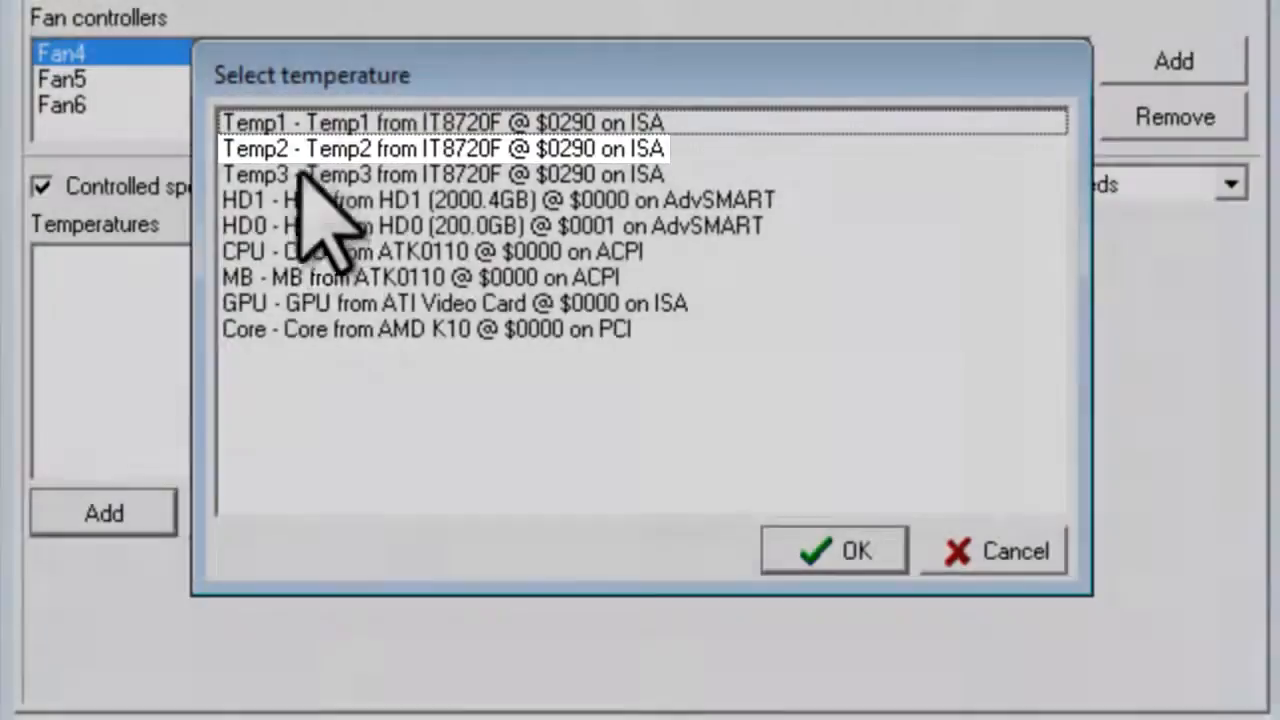
{"action": "left_click", "coordinate": [298, 149]}
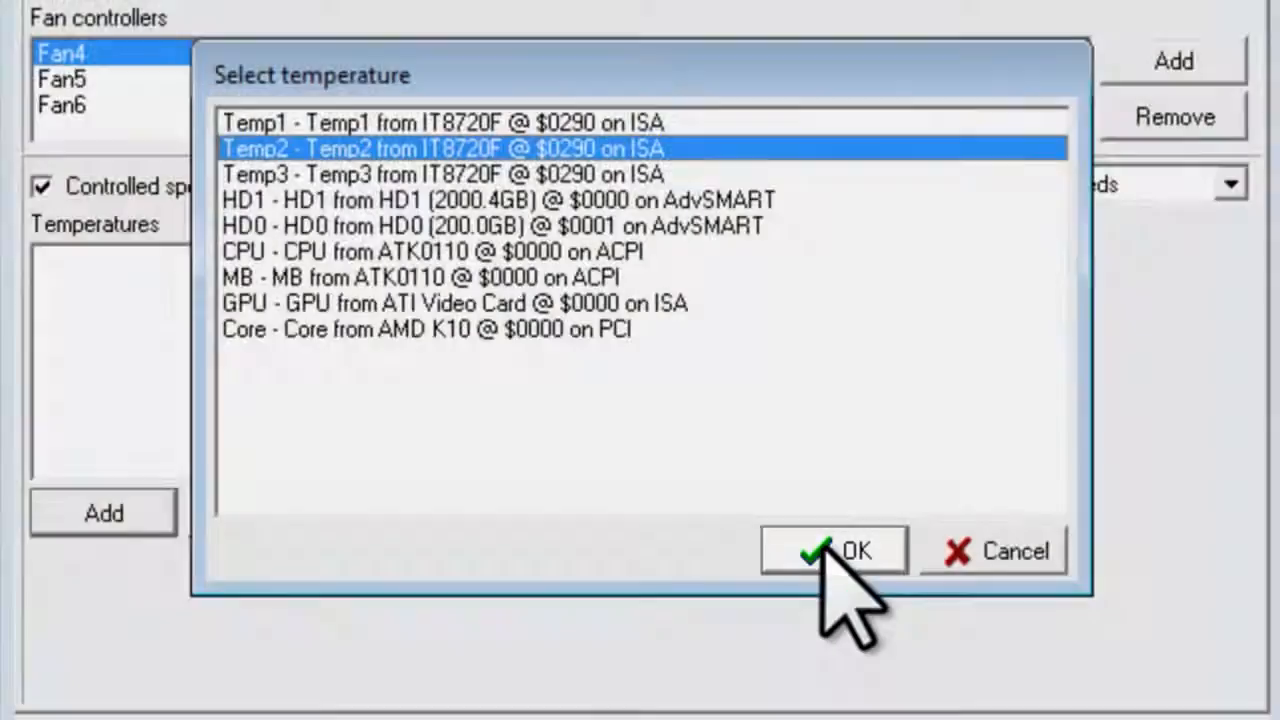
{"action": "left_click", "coordinate": [823, 545]}
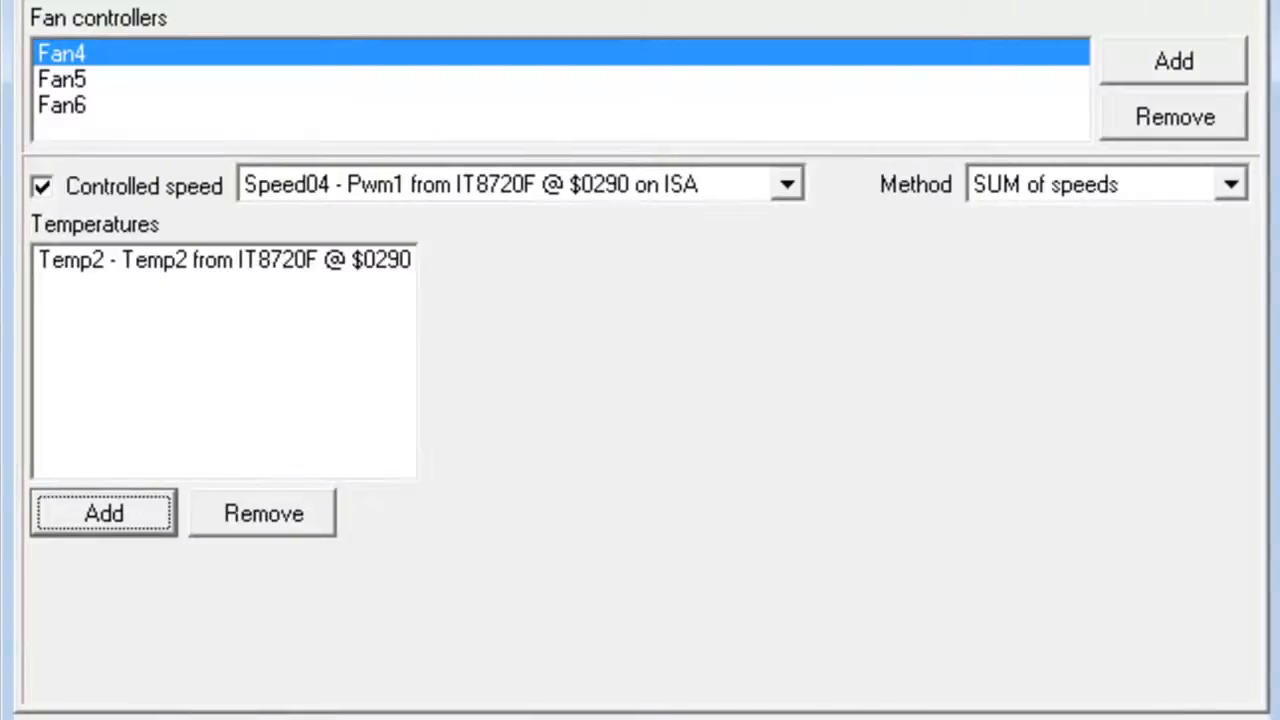
Set controller Fan5 to control Speed05 (Pwm2 from IT8720F) and assign it the Temp2 temperature
{"action": "left_click", "coordinate": [75, 81]}
{"action": "left_click", "coordinate": [42, 186]}
{"action": "left_click", "coordinate": [724, 184]}
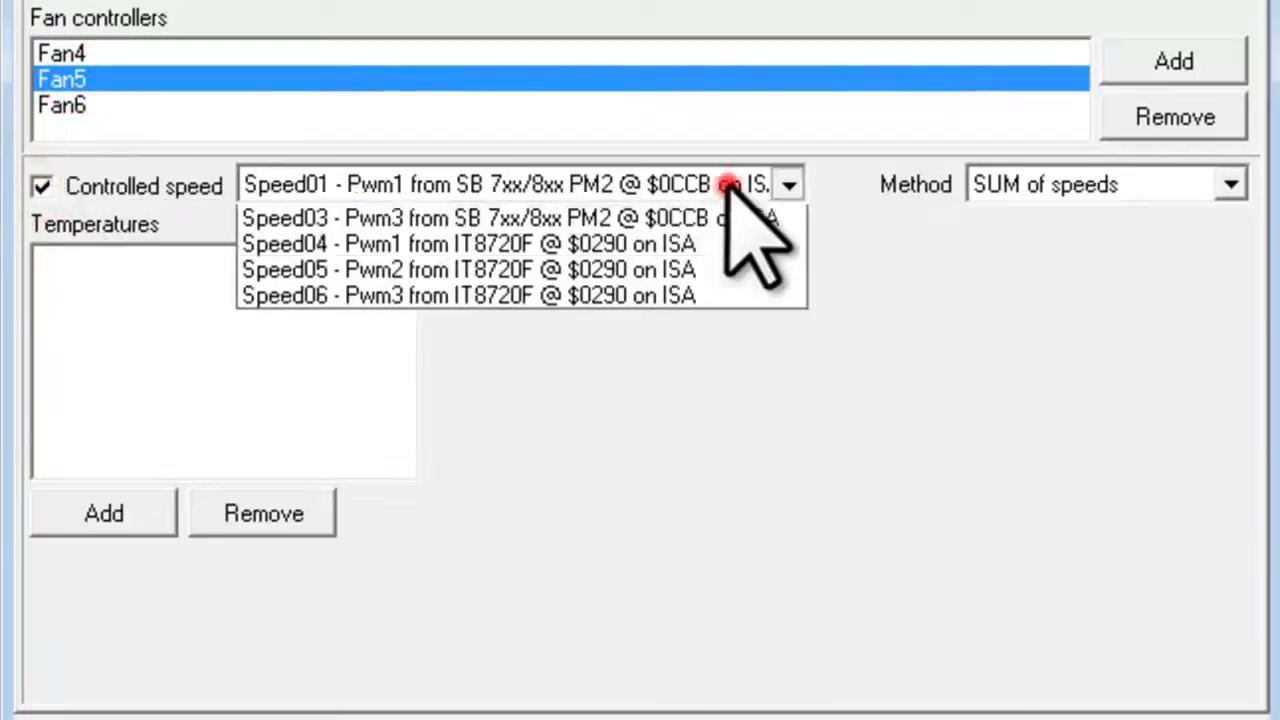
{"action": "left_click", "coordinate": [514, 322]}
{"action": "left_click", "coordinate": [157, 495]}
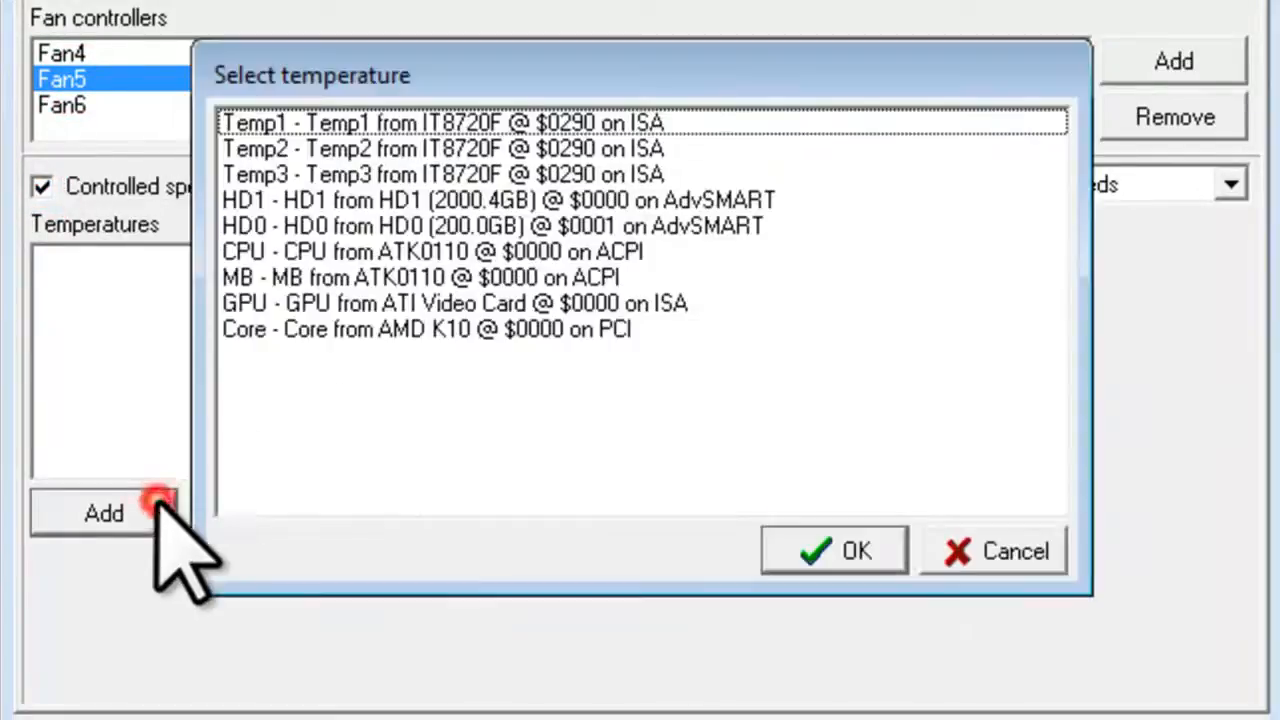
{"action": "left_click", "coordinate": [325, 150]}
{"action": "double_click", "coordinate": [325, 150]}
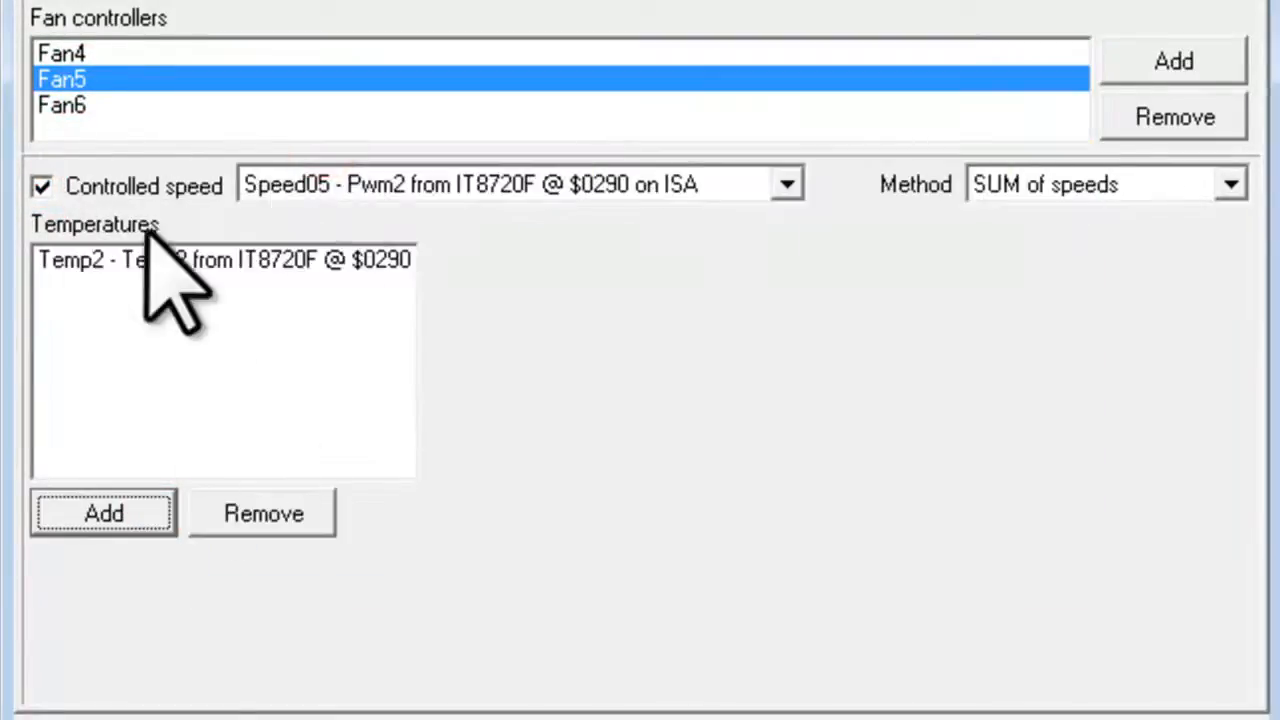
Set controller Fan6 to control Speed06 (Pwm3 from IT8720F) and assign it the Temp2 temperature
{"action": "left_click", "coordinate": [63, 105]}
{"action": "left_click", "coordinate": [42, 186]}
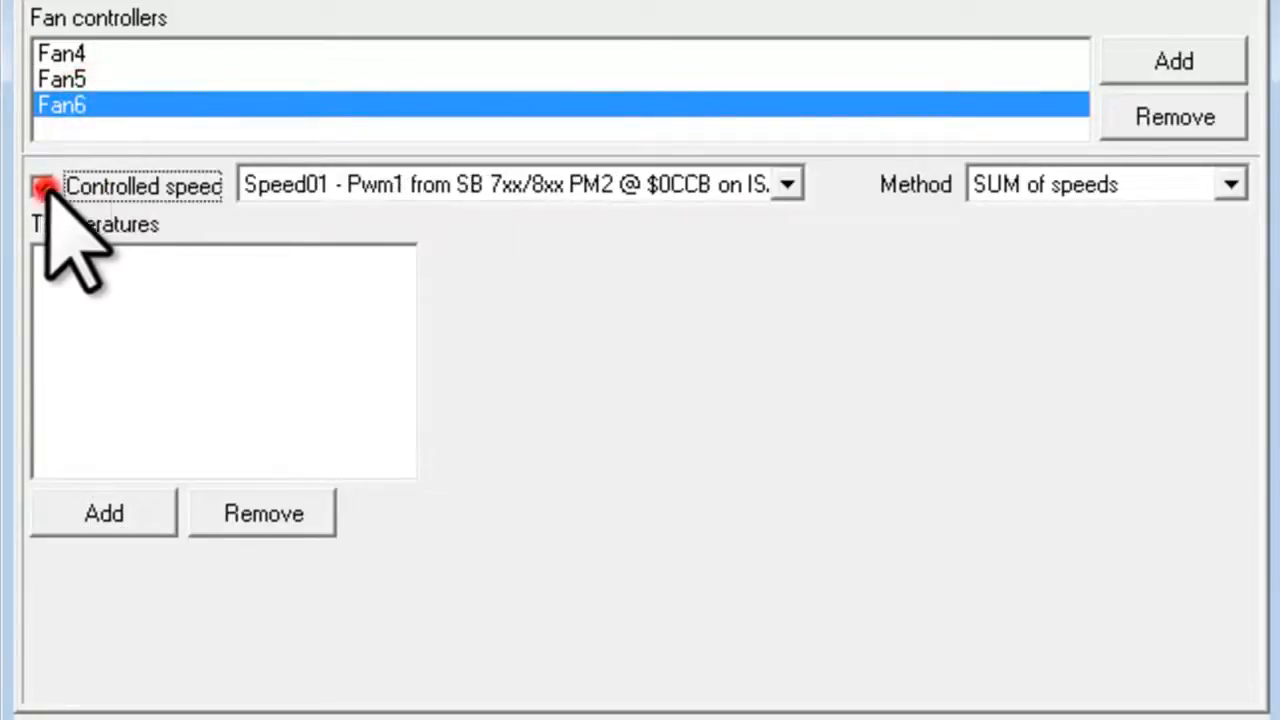
{"action": "left_click", "coordinate": [625, 184]}
{"action": "left_click", "coordinate": [480, 346]}
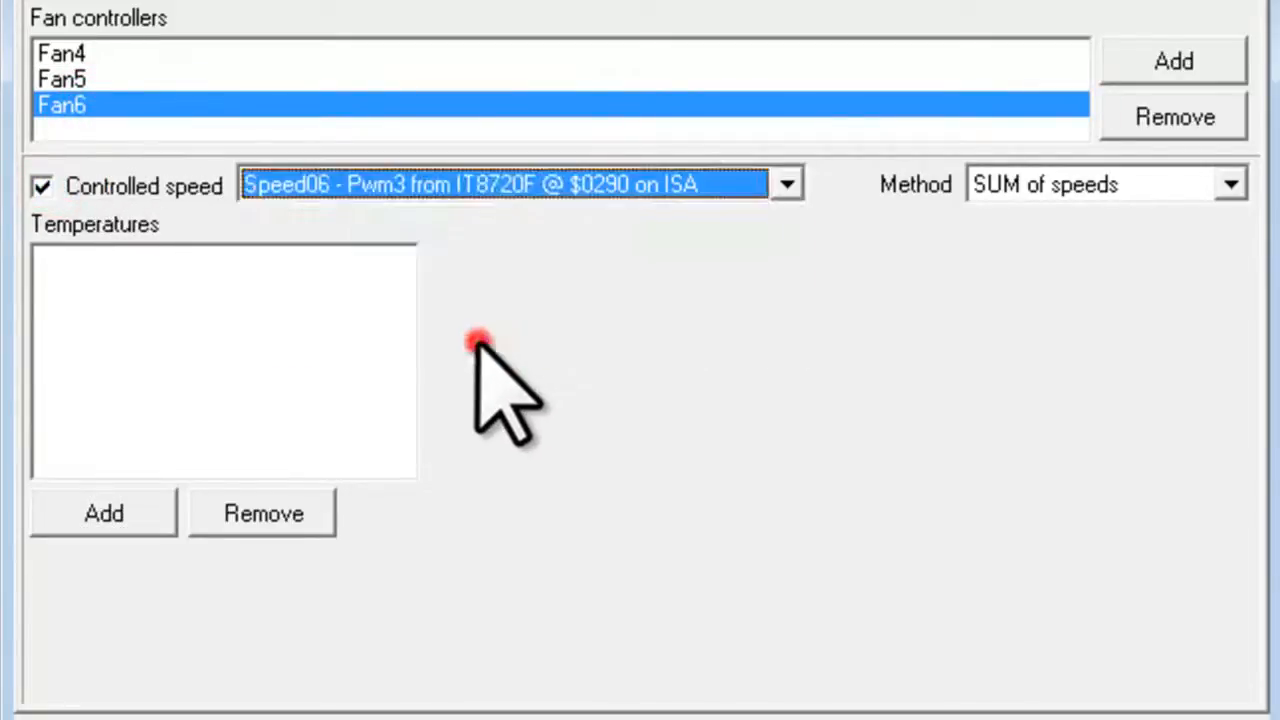
{"action": "left_click", "coordinate": [125, 517]}
{"action": "double_click", "coordinate": [230, 148]}
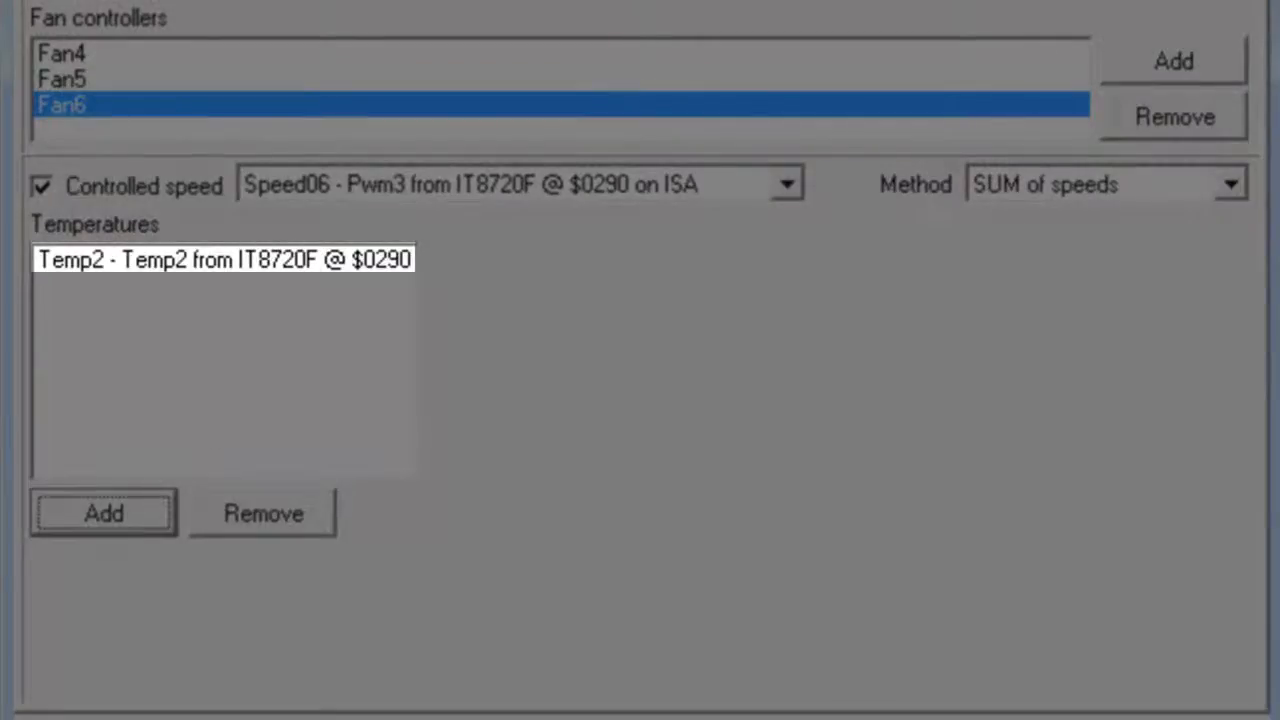
Adjust Fan6's Temp2 response curve to just under 100% at 140°F, save the configuration and enable automatic fan speed
{"action": "left_click", "coordinate": [129, 259]}
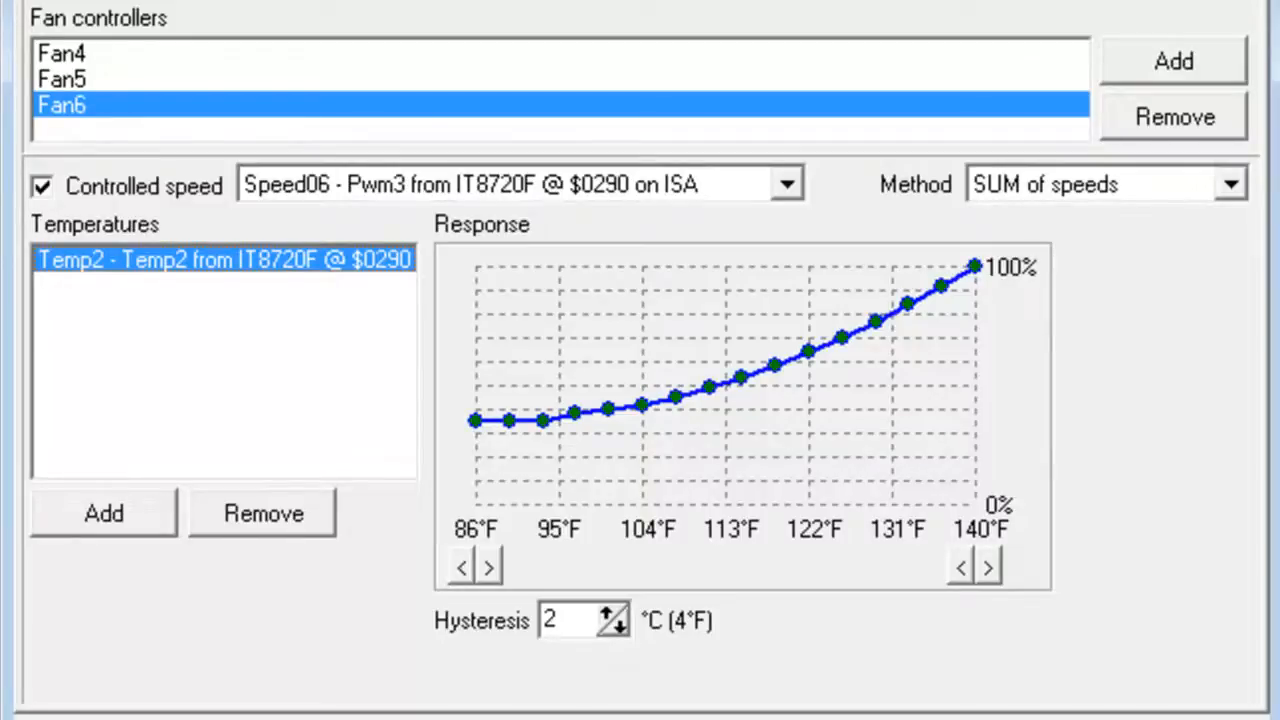
{"action": "mouse_move", "coordinate": [975, 267]}
{"action": "left_mouse_down"}
{"action": "mouse_move", "coordinate": [974, 287]}
{"action": "mouse_move", "coordinate": [914, 306]}
{"action": "mouse_move", "coordinate": [874, 360]}
{"action": "mouse_move", "coordinate": [814, 360]}
{"action": "mouse_move", "coordinate": [910, 338]}
{"action": "mouse_move", "coordinate": [972, 338]}
{"action": "mouse_move", "coordinate": [970, 355]}
{"action": "mouse_move", "coordinate": [971, 314]}
{"action": "mouse_move", "coordinate": [908, 305]}
{"action": "mouse_move", "coordinate": [975, 270]}
{"action": "left_mouse_up"}
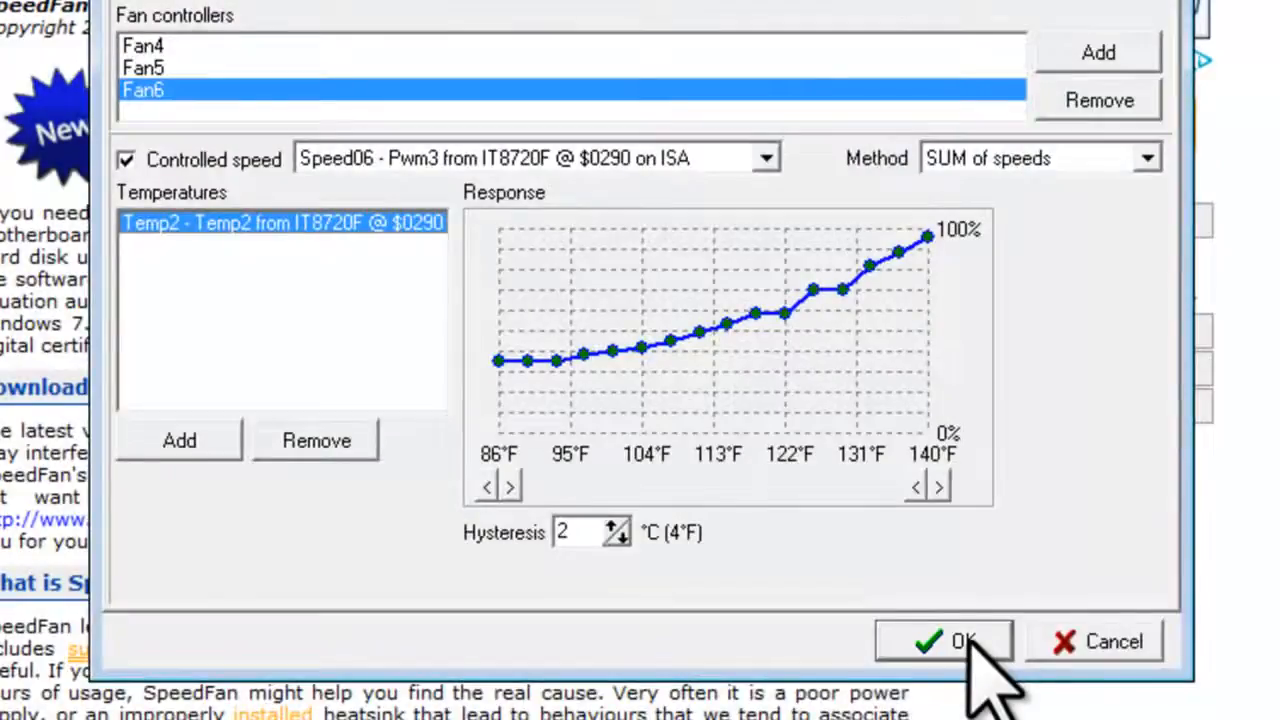
{"action": "left_click", "coordinate": [962, 642]}
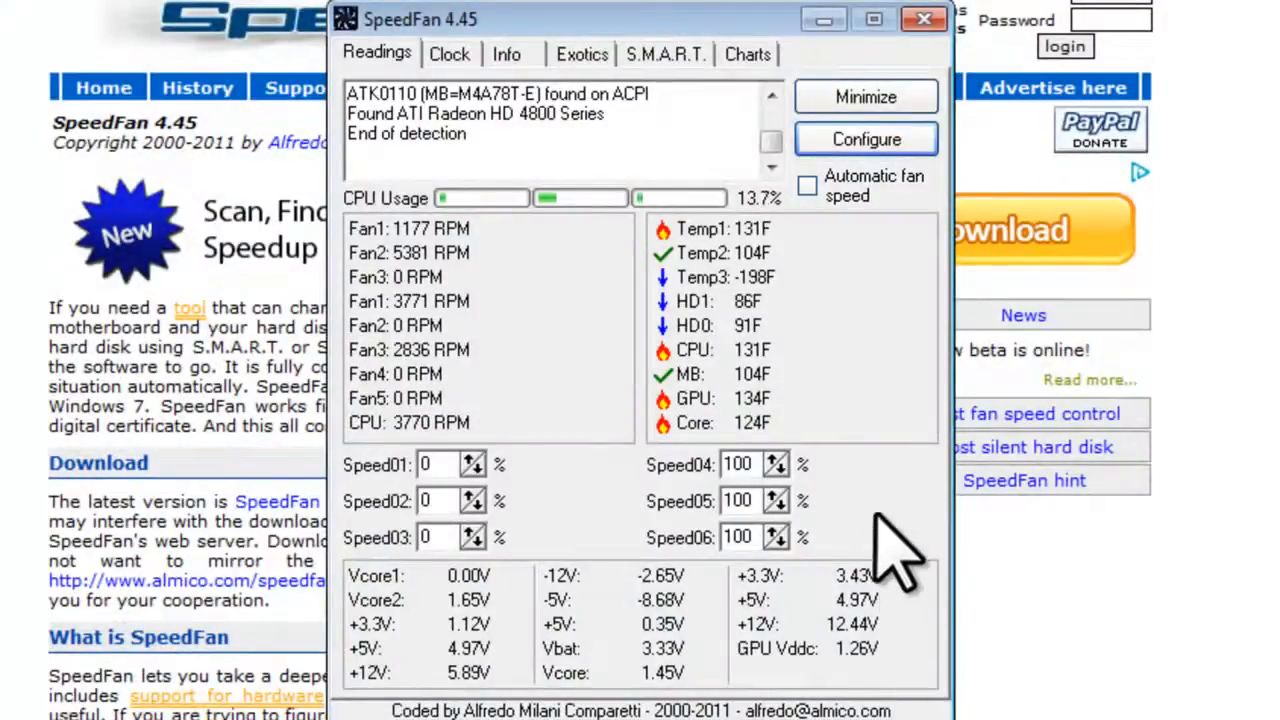
{"action": "left_click", "coordinate": [808, 187]}
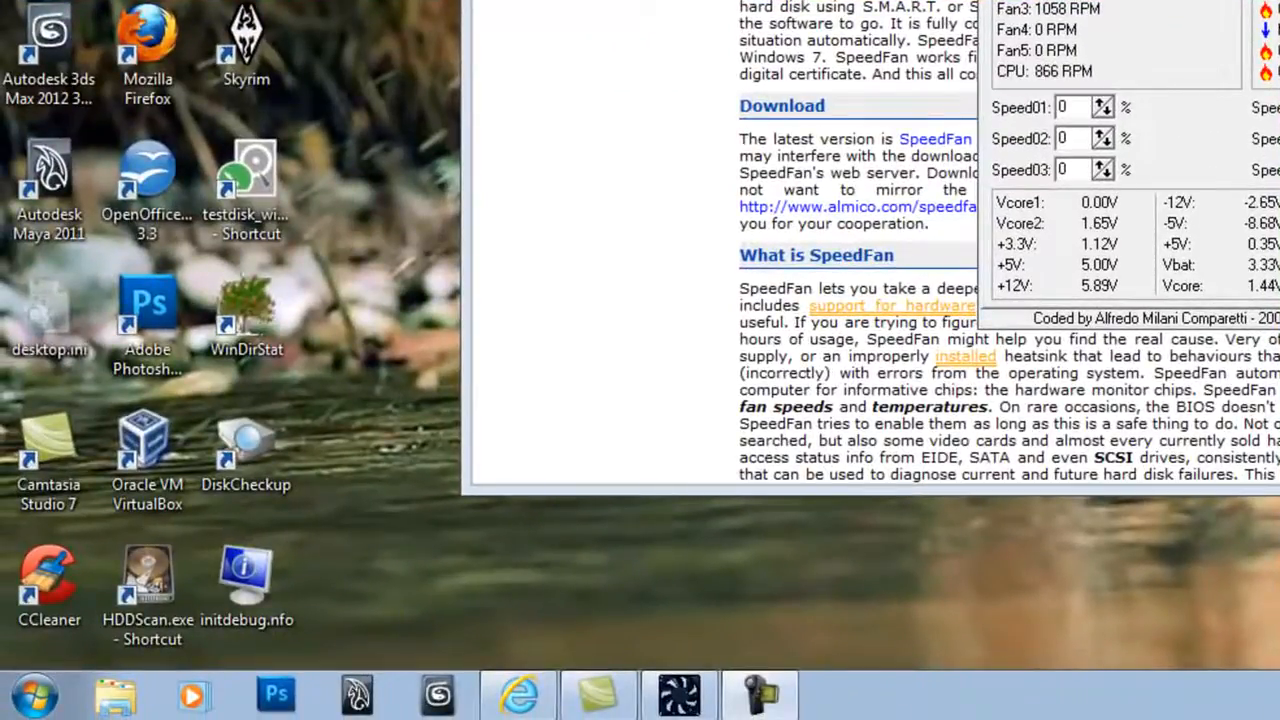
Open the Windows Startup programs folder for all users
{"action": "left_click", "coordinate": [36, 695]}
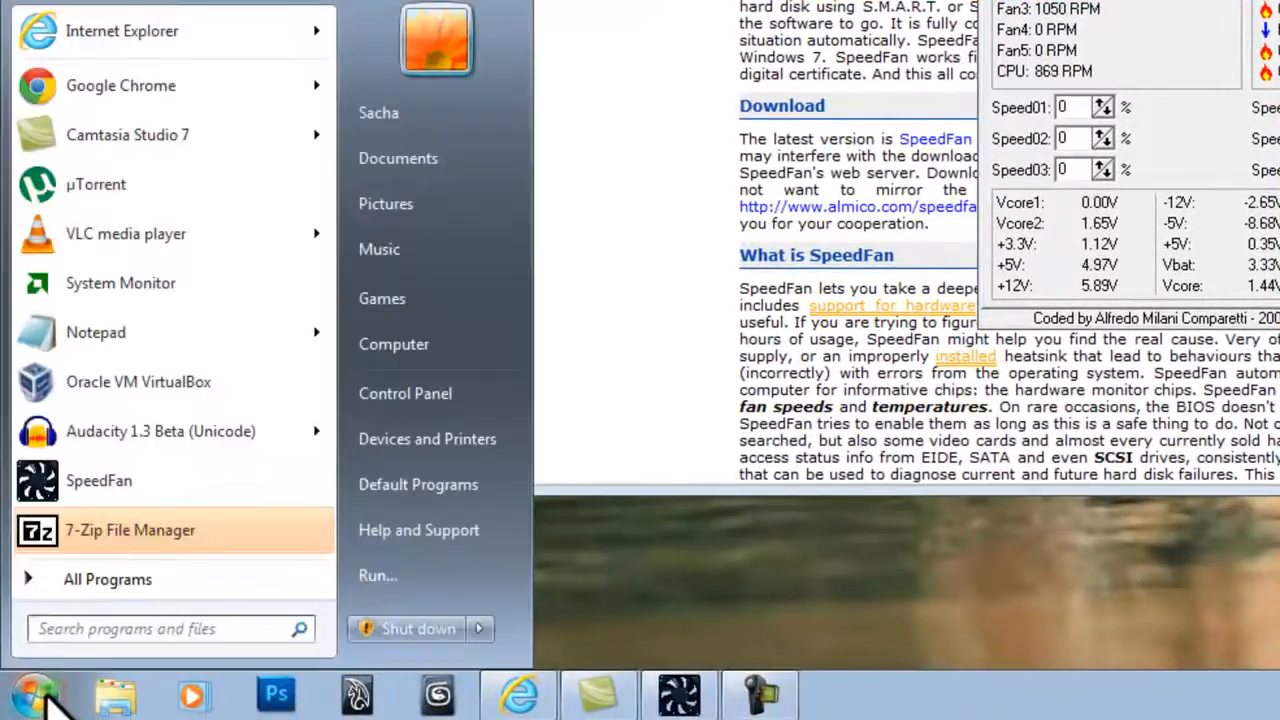
{"action": "left_click", "coordinate": [200, 581]}
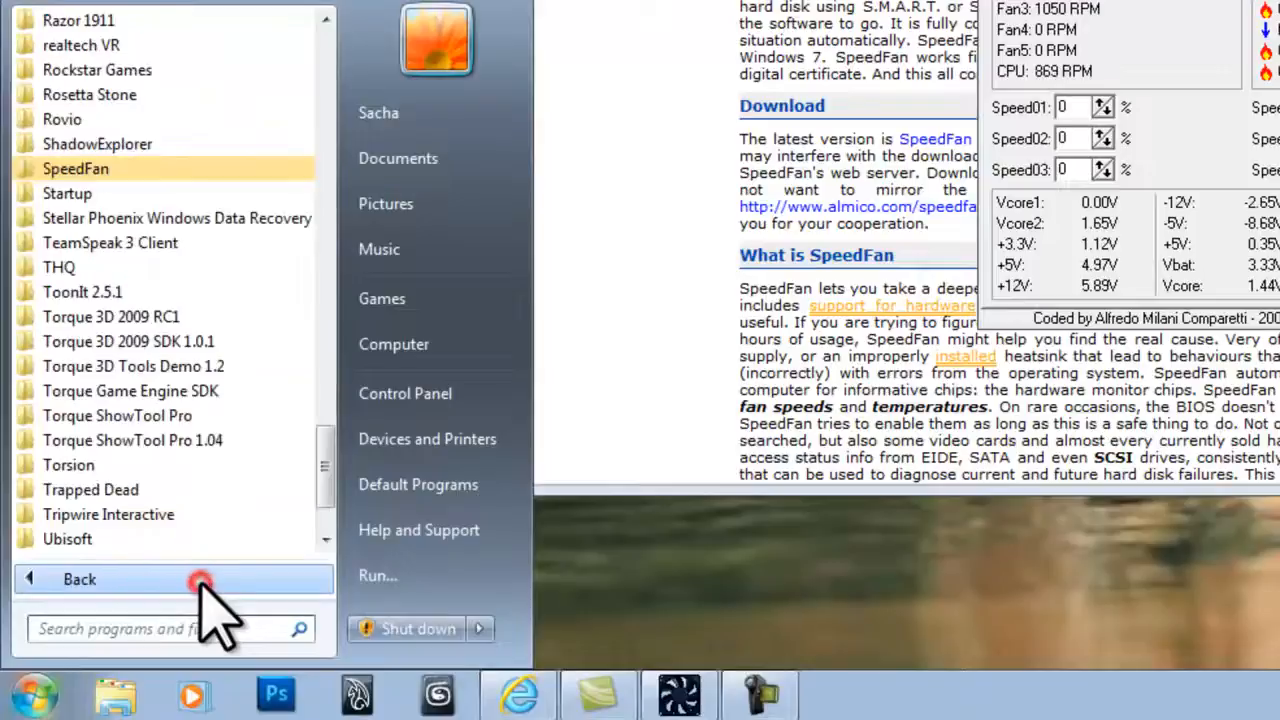
{"action": "right_click", "coordinate": [86, 196]}
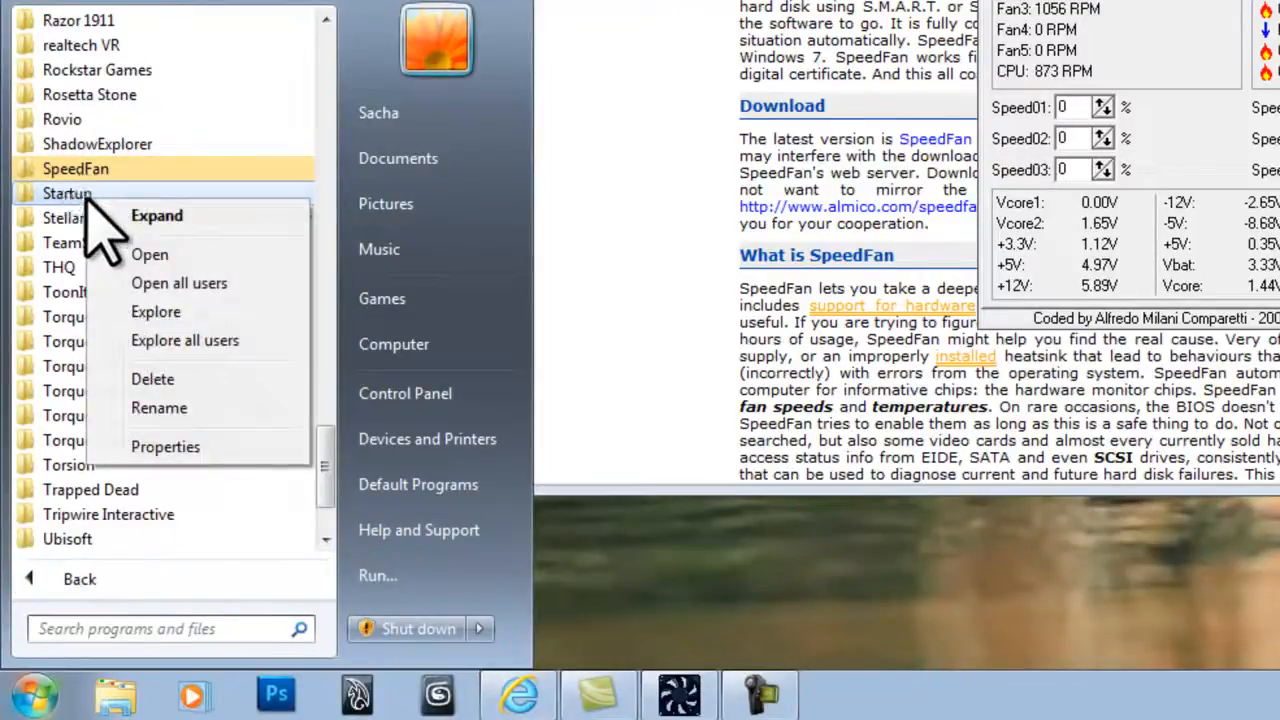
{"action": "left_click", "coordinate": [210, 286]}
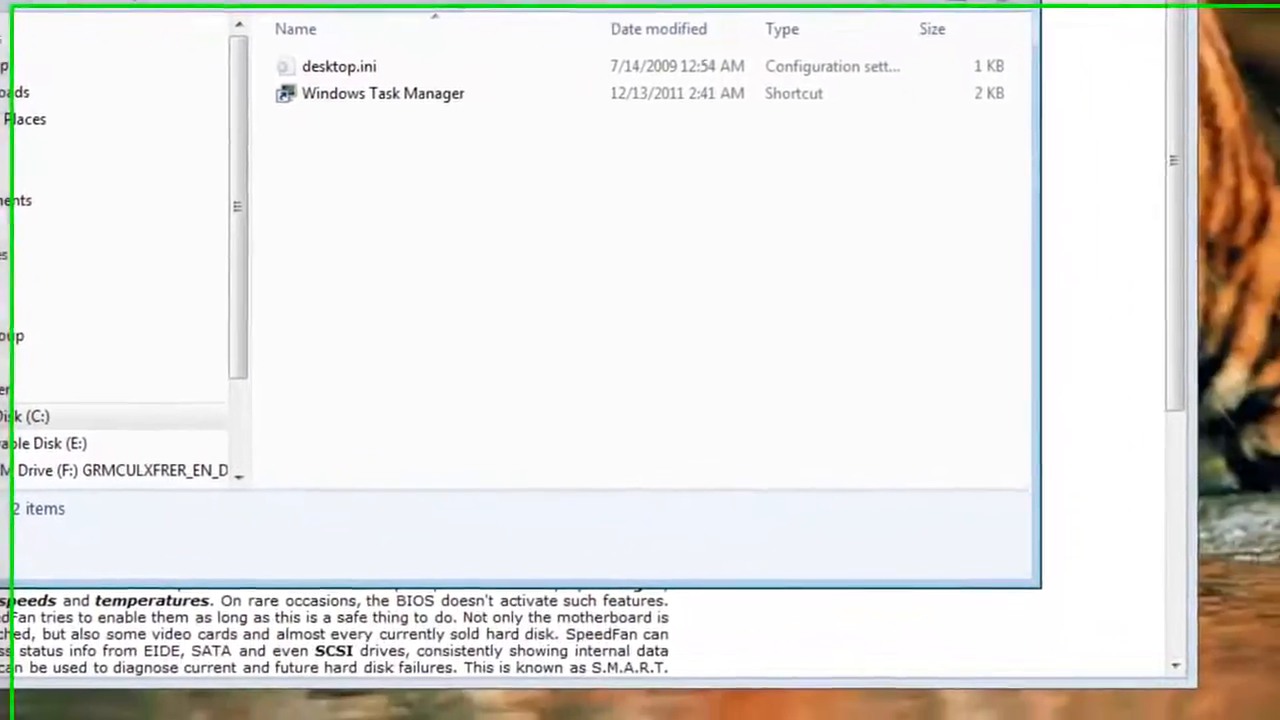
Begin a new shortcut in the Startup folder and set its target to C:\Program Files (x86)\SpeedFan\speedfan.exe
{"action": "right_click", "coordinate": [455, 250]}
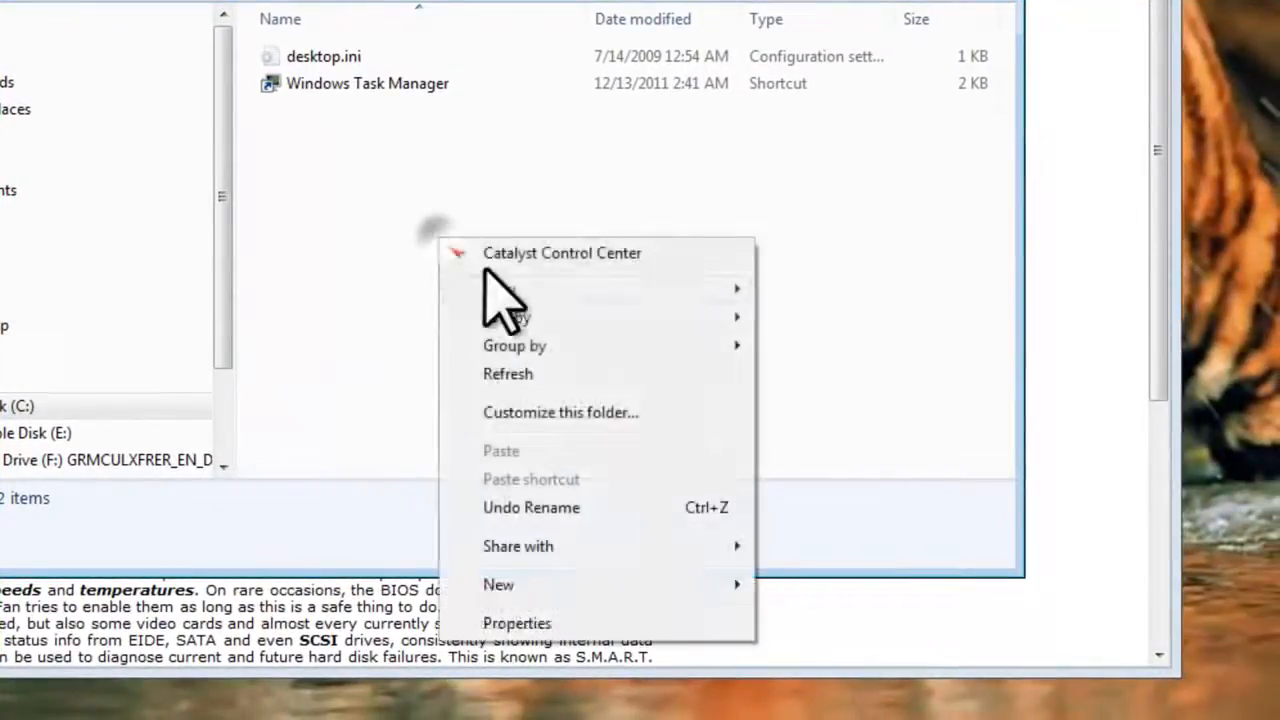
{"action": "mouse_move", "coordinate": [524, 592]}
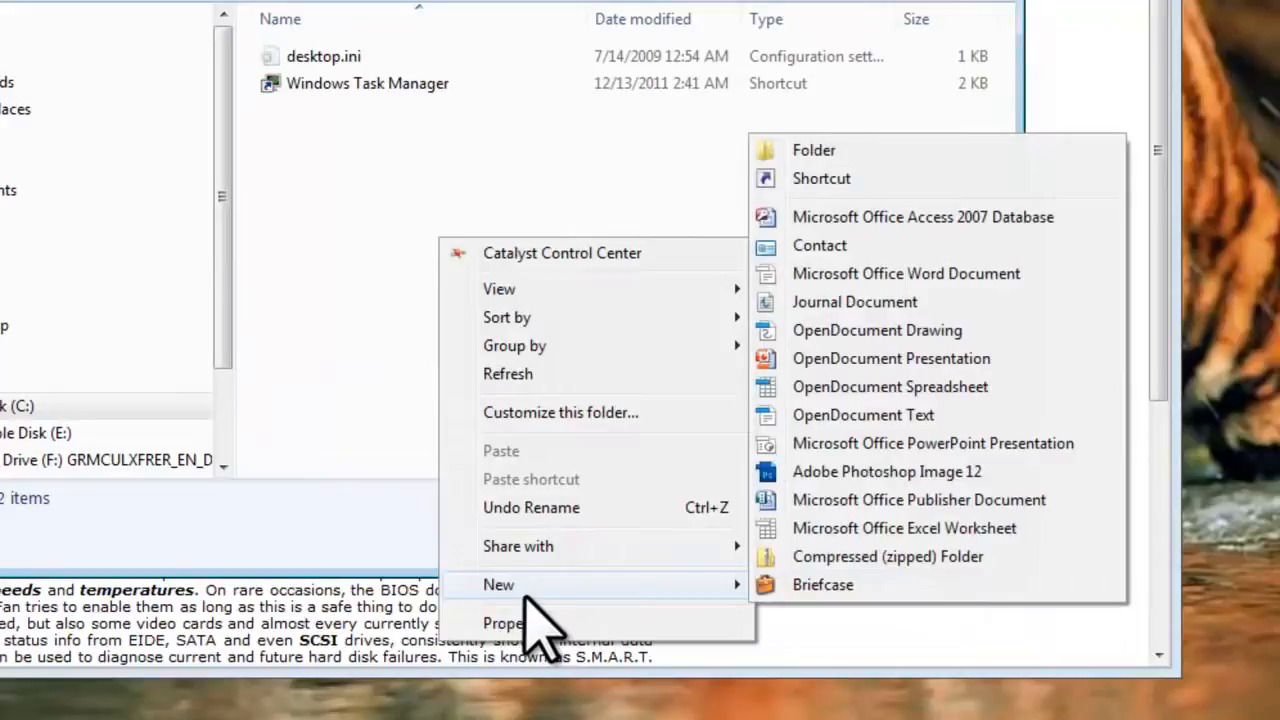
{"action": "left_click", "coordinate": [876, 177]}
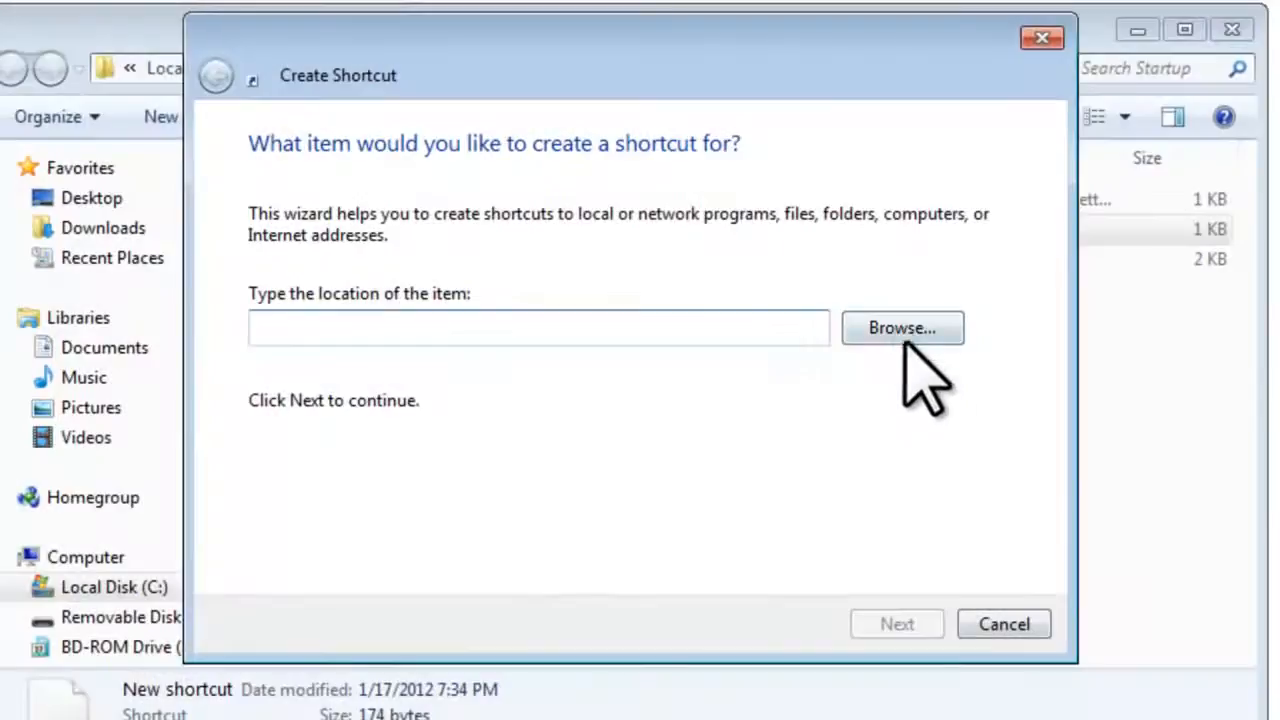
{"action": "left_click", "coordinate": [900, 328]}
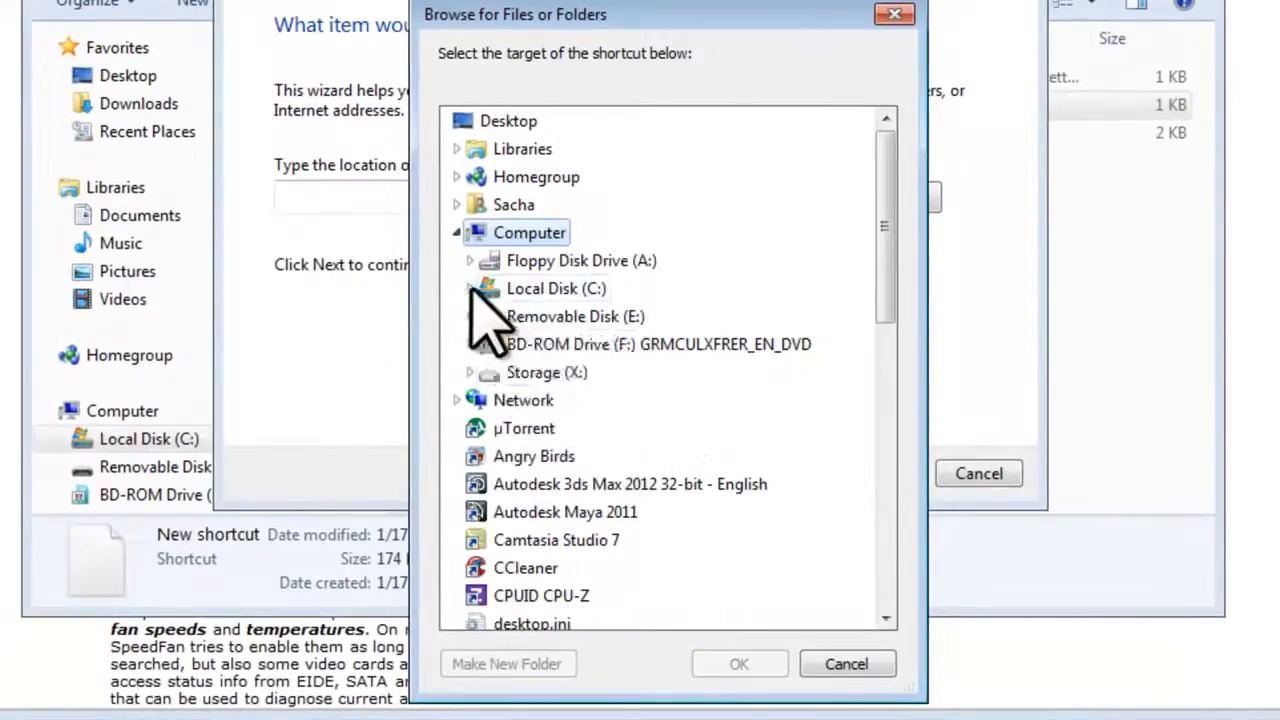
{"action": "left_click", "coordinate": [470, 288]}
{"action": "left_click_drag", "start_coordinate": [886, 170], "coordinate": [886, 224]}
{"action": "left_click", "coordinate": [486, 208]}
{"action": "left_click", "coordinate": [485, 233]}
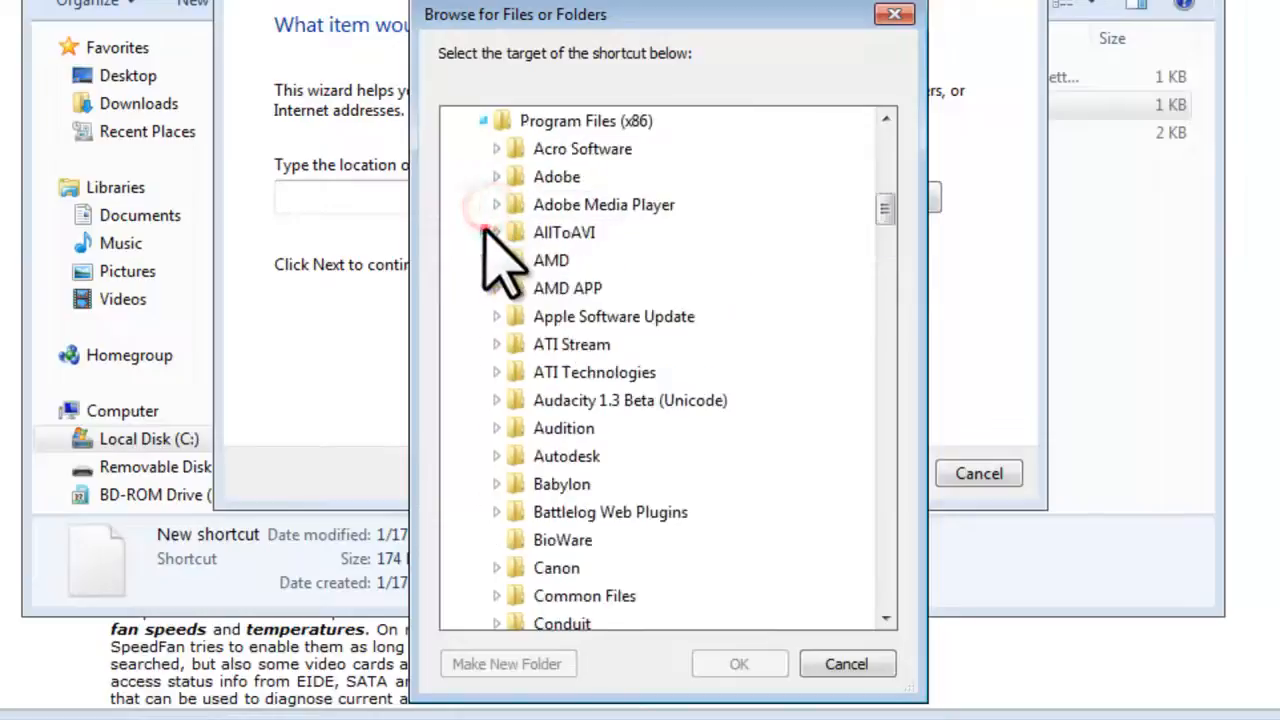
{"action": "left_click_drag", "start_coordinate": [884, 208], "coordinate": [884, 372]}
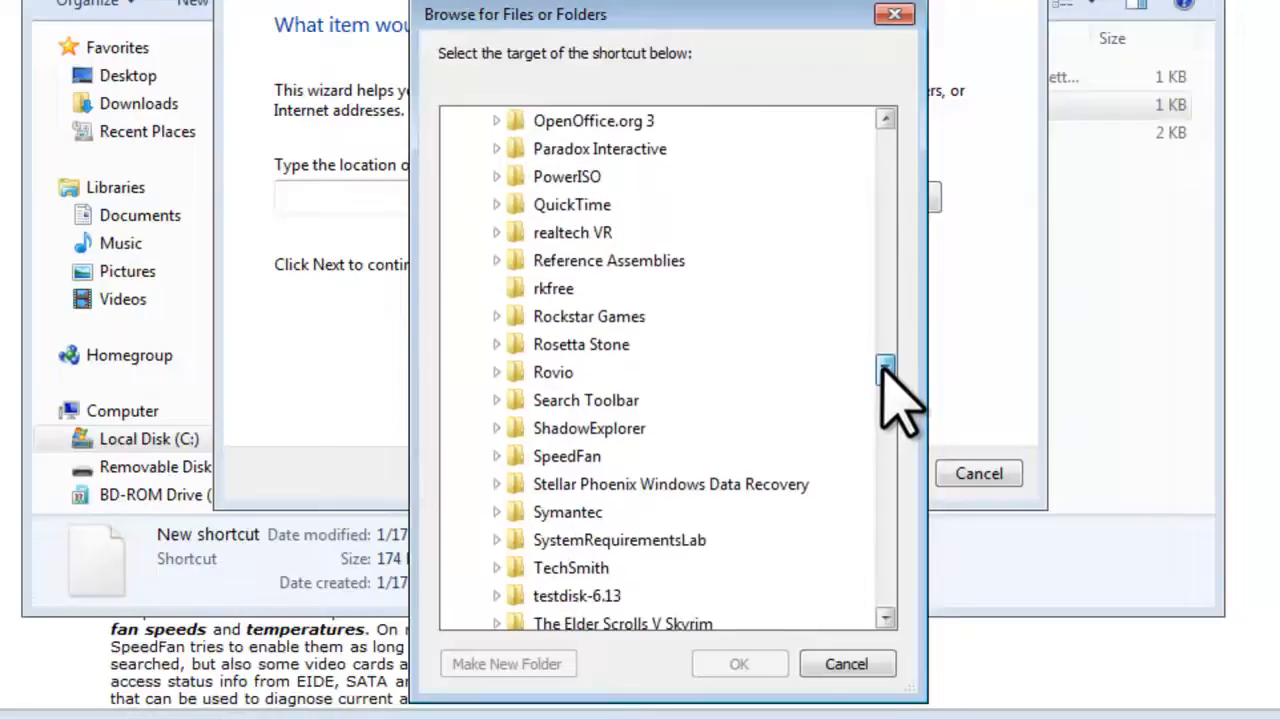
{"action": "left_click", "coordinate": [496, 456]}
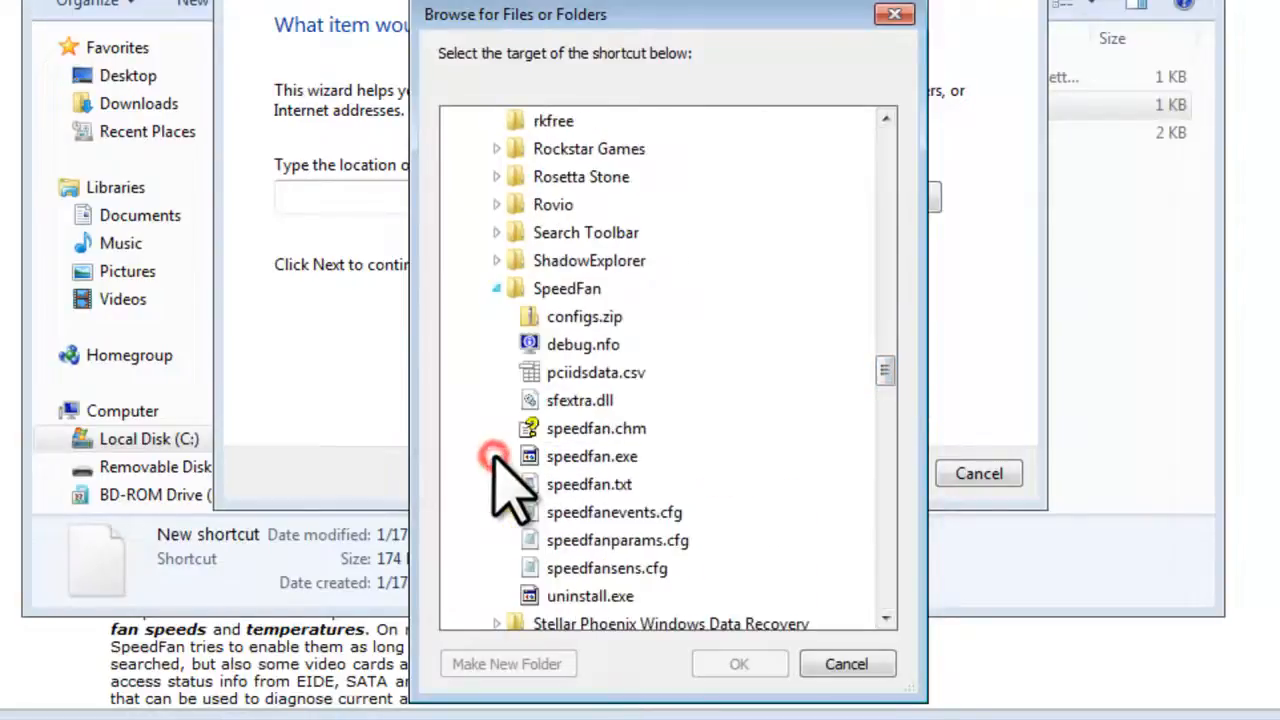
{"action": "left_click", "coordinate": [592, 457]}
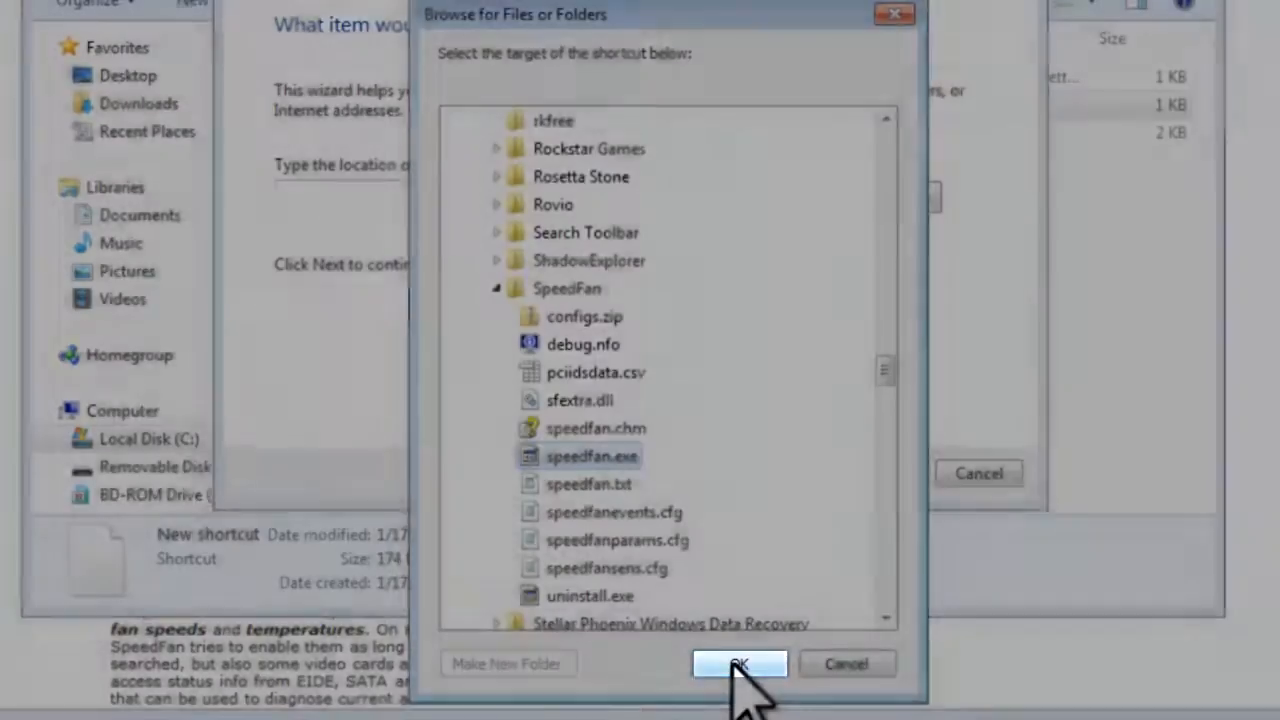
{"action": "left_click", "coordinate": [738, 664]}
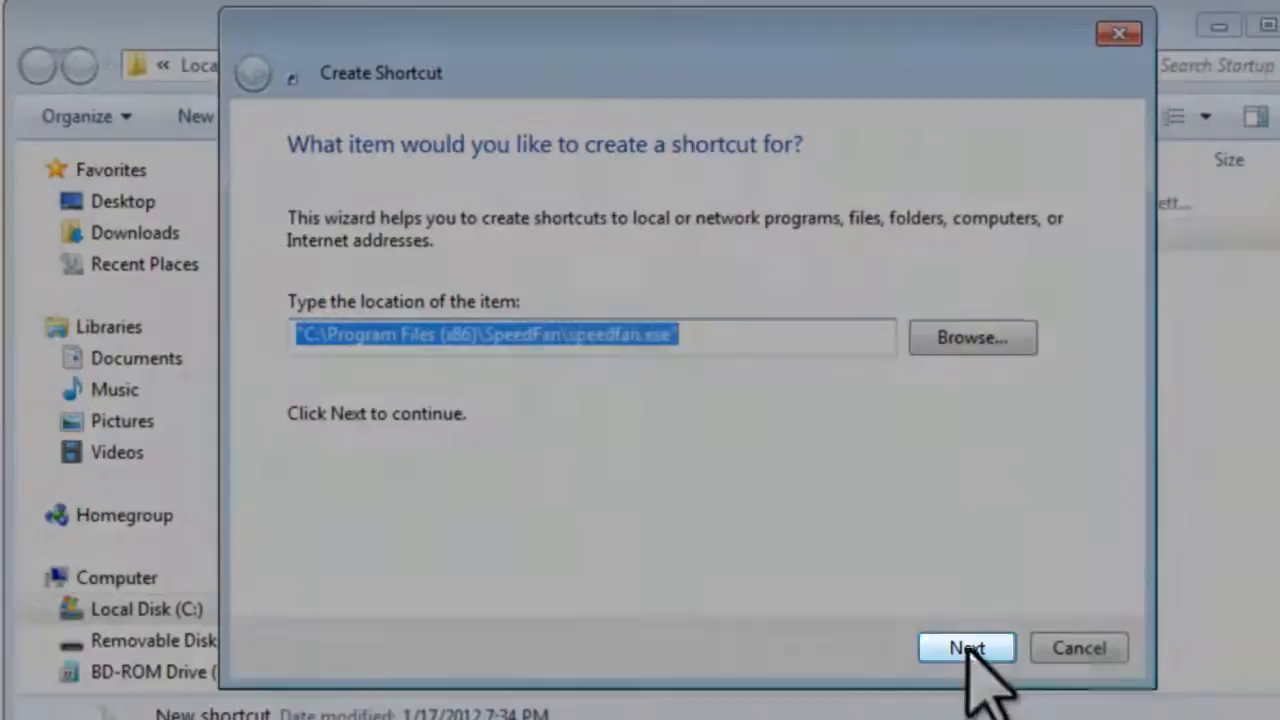
Name the shortcut SpeedFan and finish creating it in the Startup folder
{"action": "left_click", "coordinate": [967, 648]}
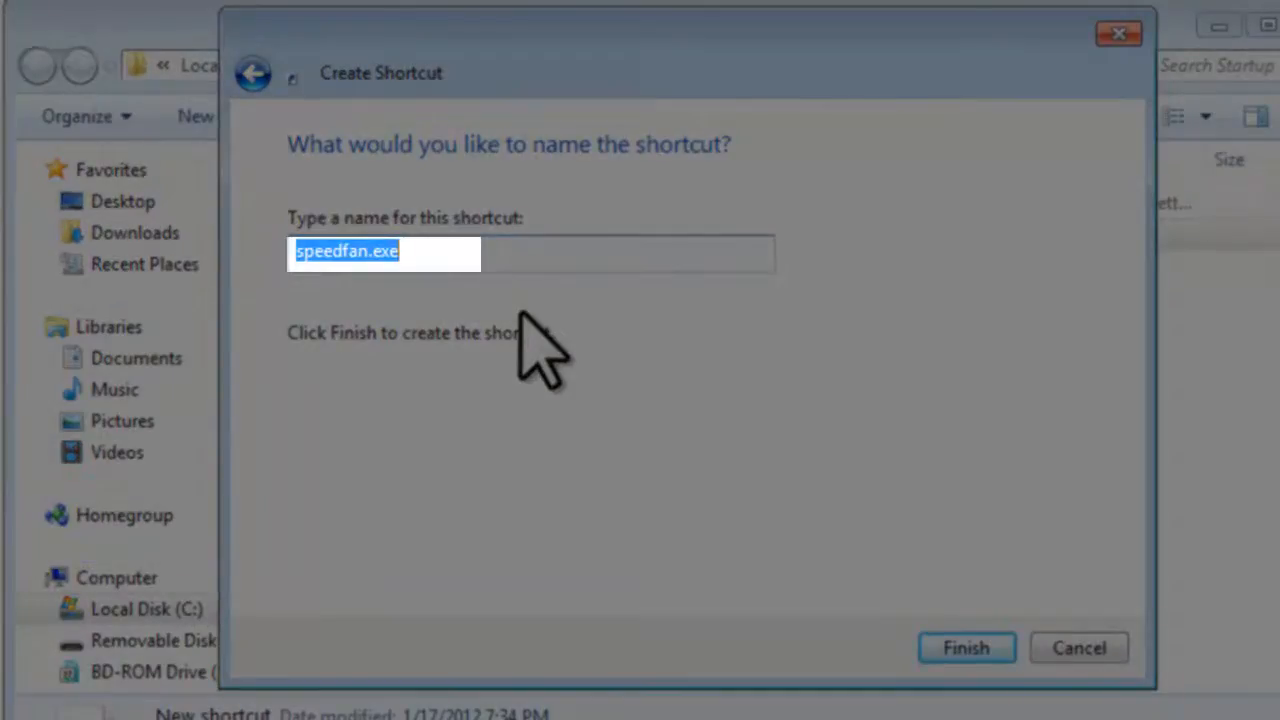
{"action": "type", "text": "SpeedFan"}
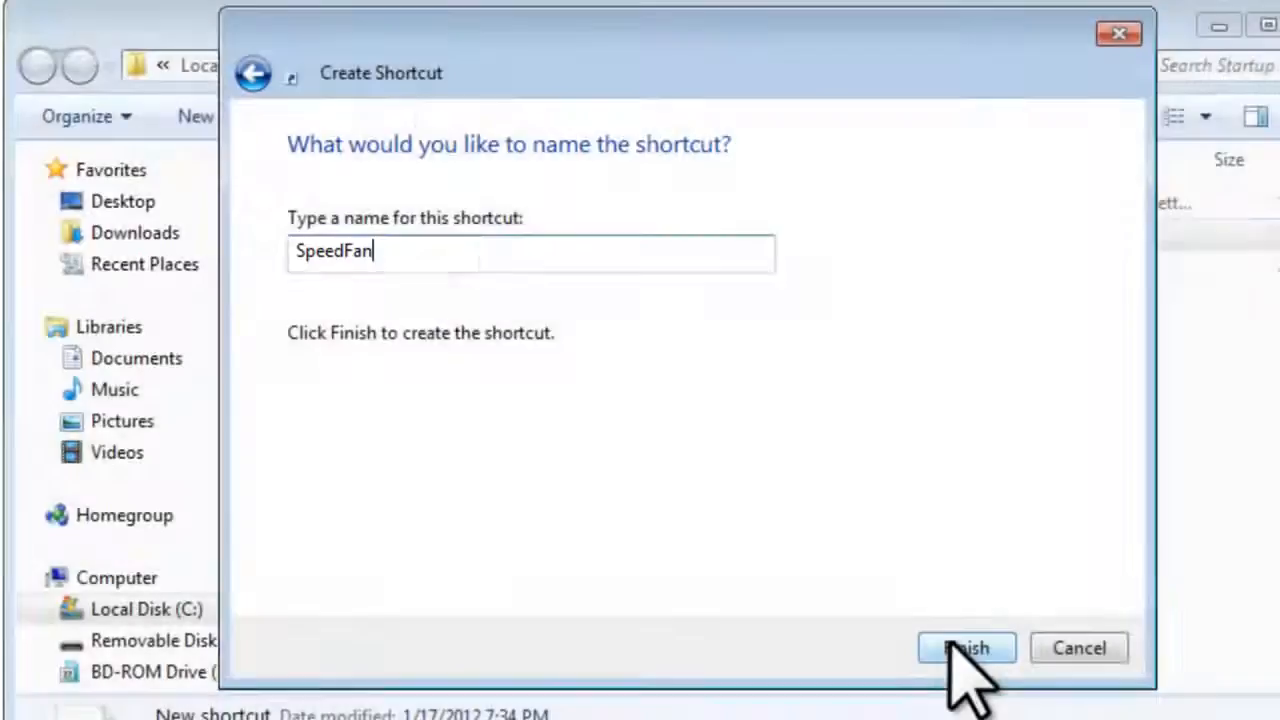
{"action": "left_click", "coordinate": [950, 645]}
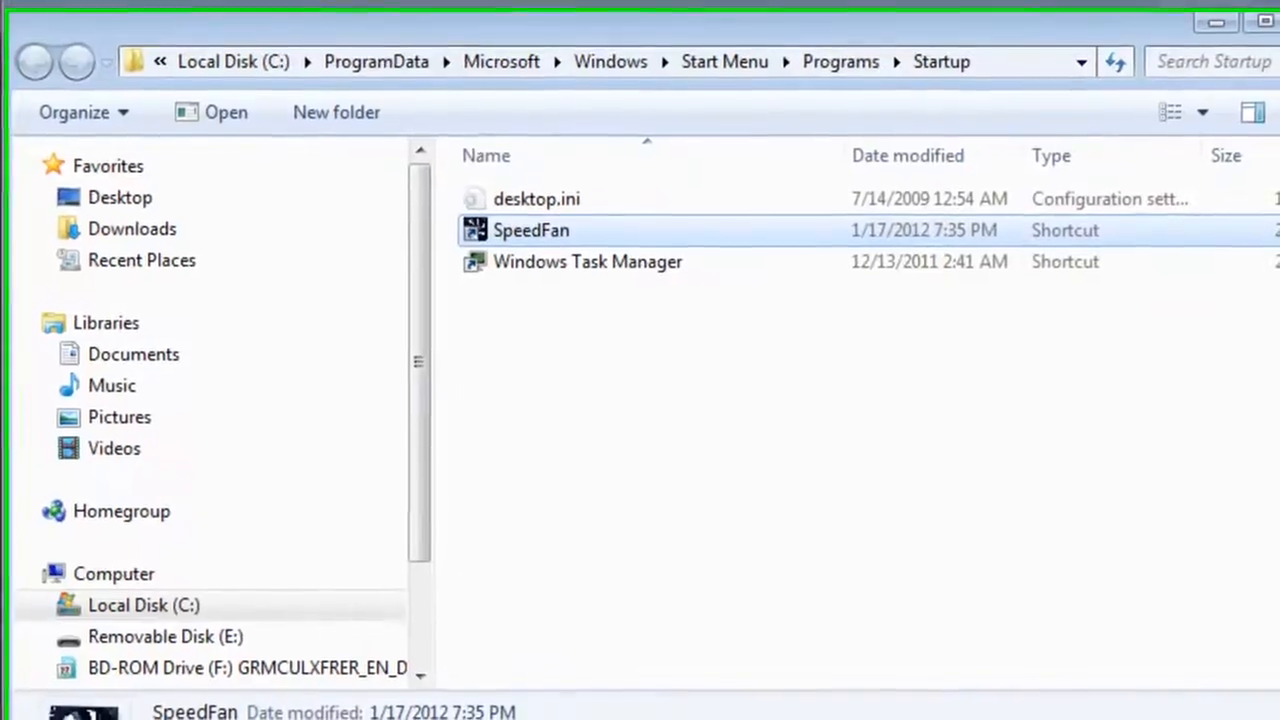
Switch to SpeedFan, enable the start minimized option in its configuration and save the change
{"action": "left_click", "coordinate": [510, 212]}
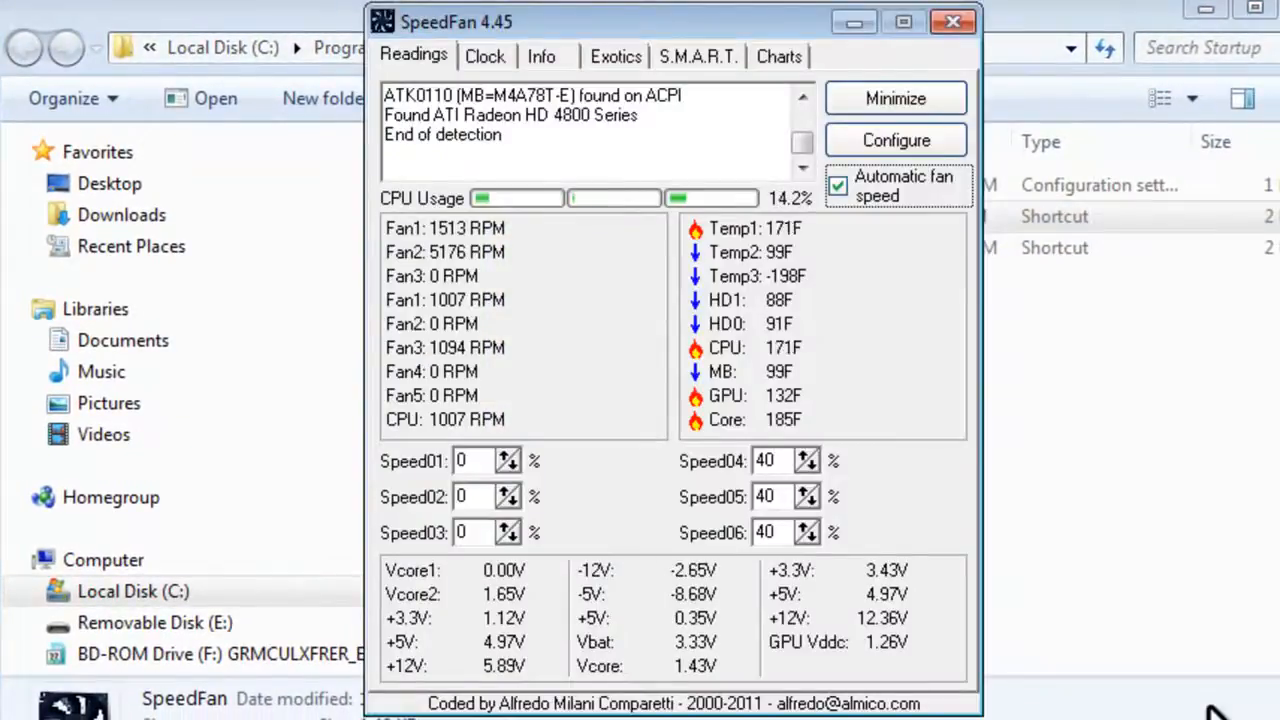
{"action": "left_click", "coordinate": [896, 140]}
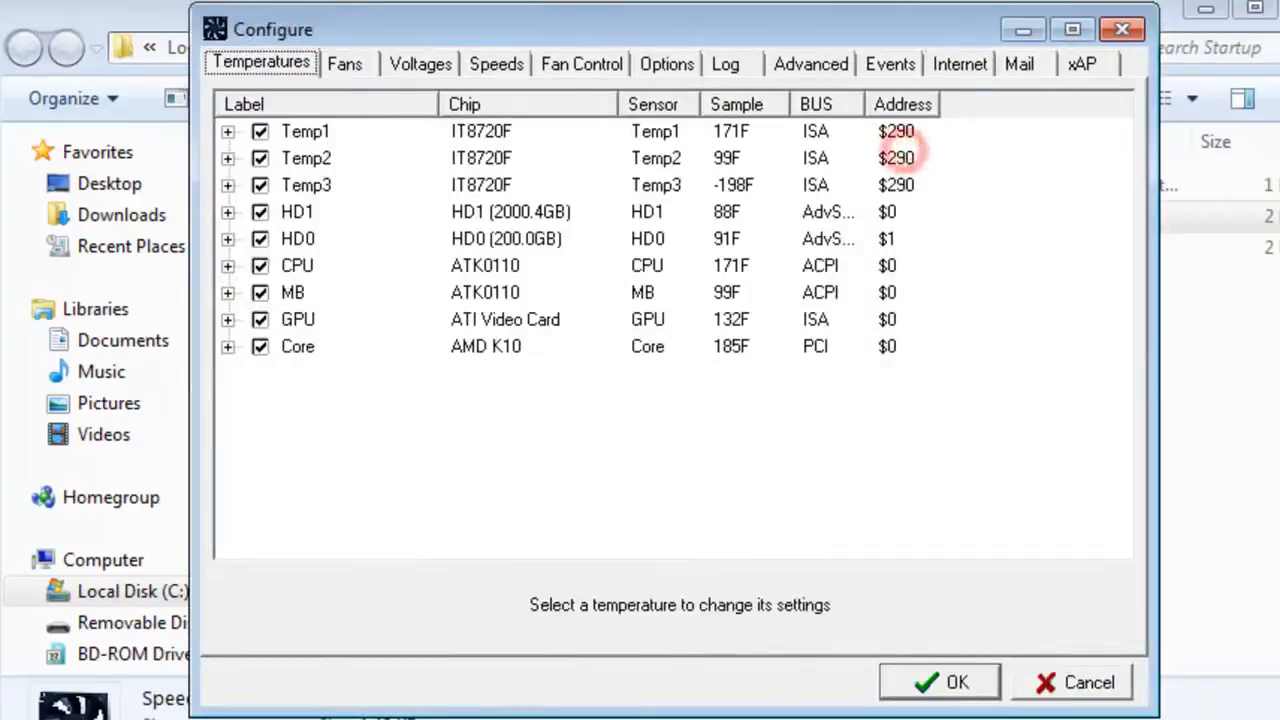
{"action": "left_click", "coordinate": [670, 63]}
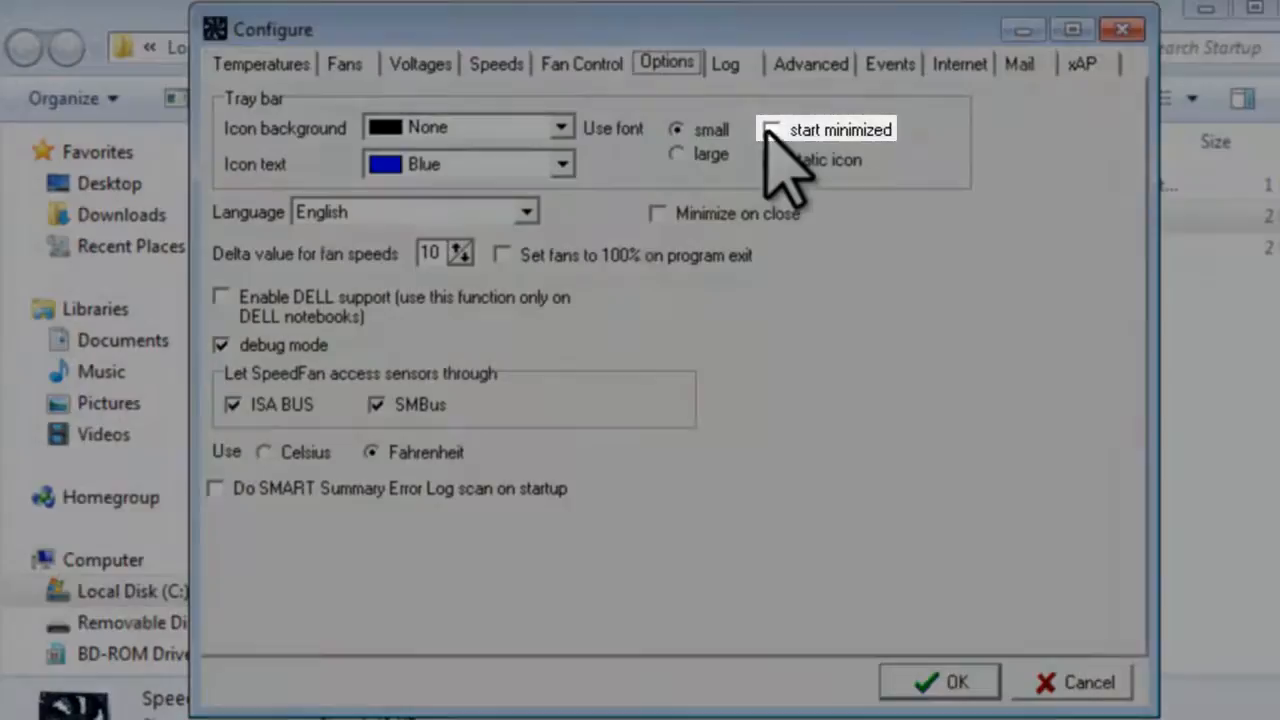
{"action": "left_click", "coordinate": [770, 130]}
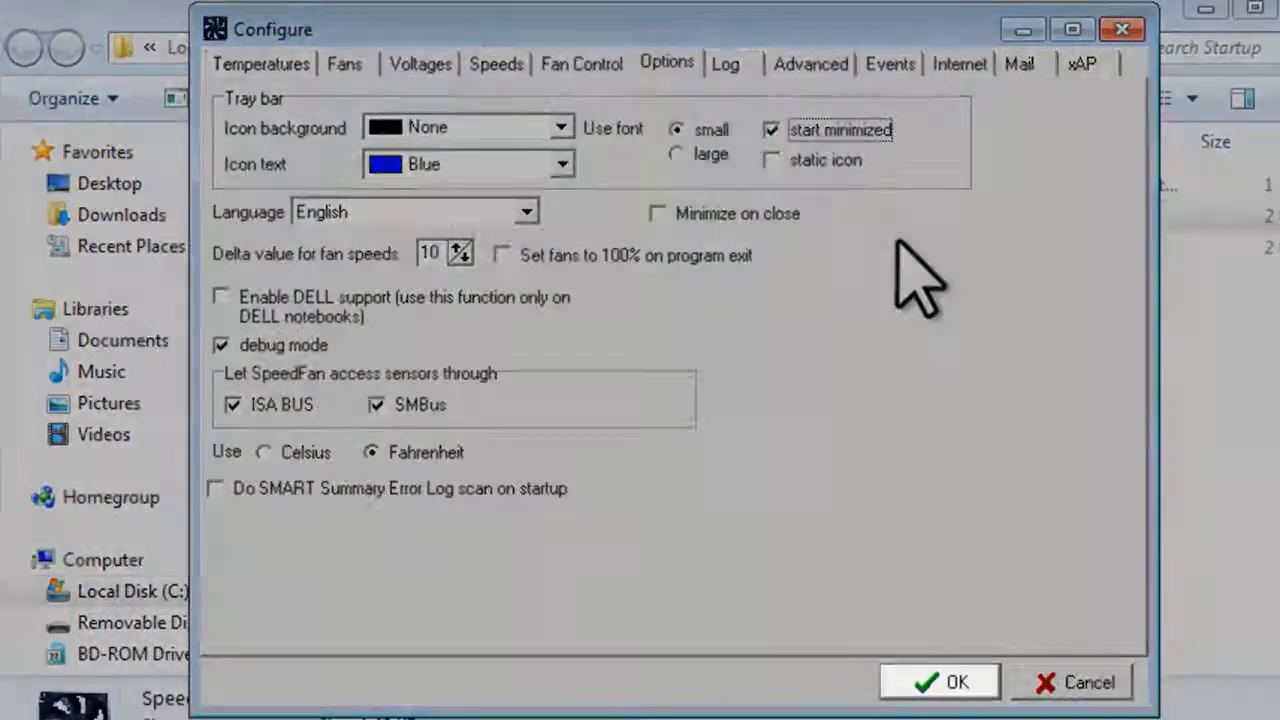
{"action": "left_click", "coordinate": [915, 680]}
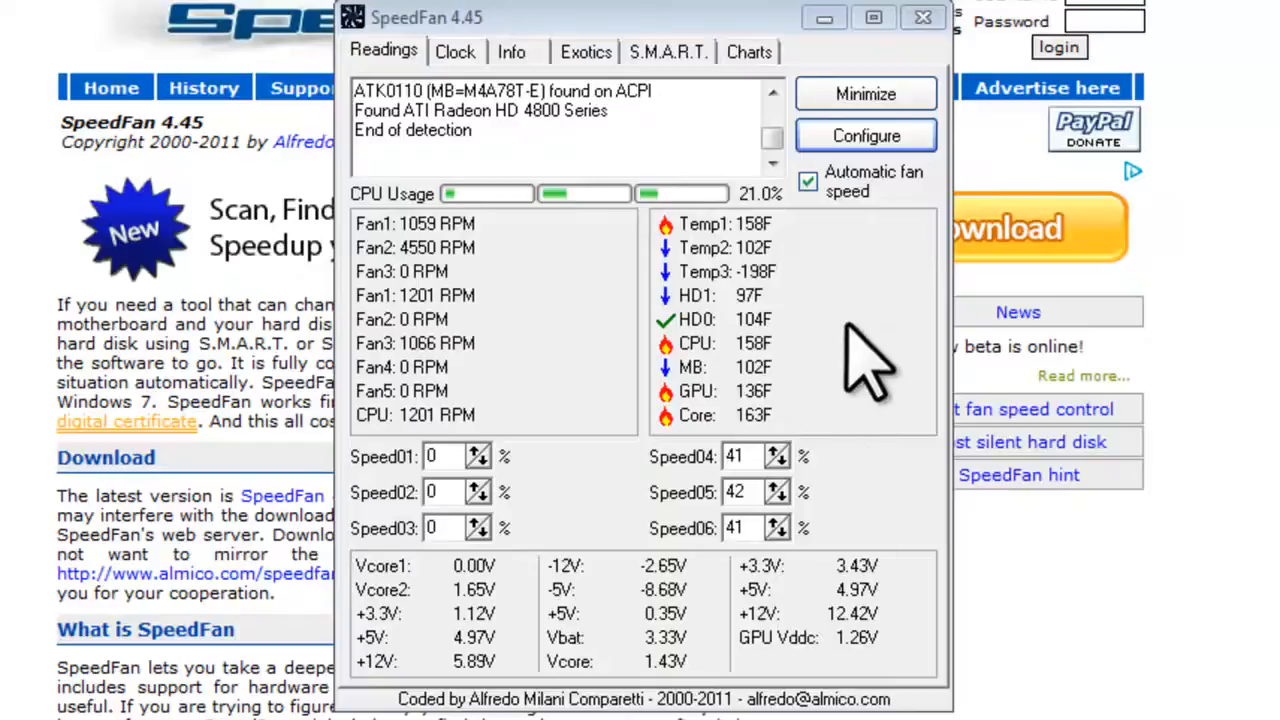
Remove the Temp2 temperature from fan controller Fan5 in the advanced fan control configuration
{"action": "left_click", "coordinate": [876, 143]}
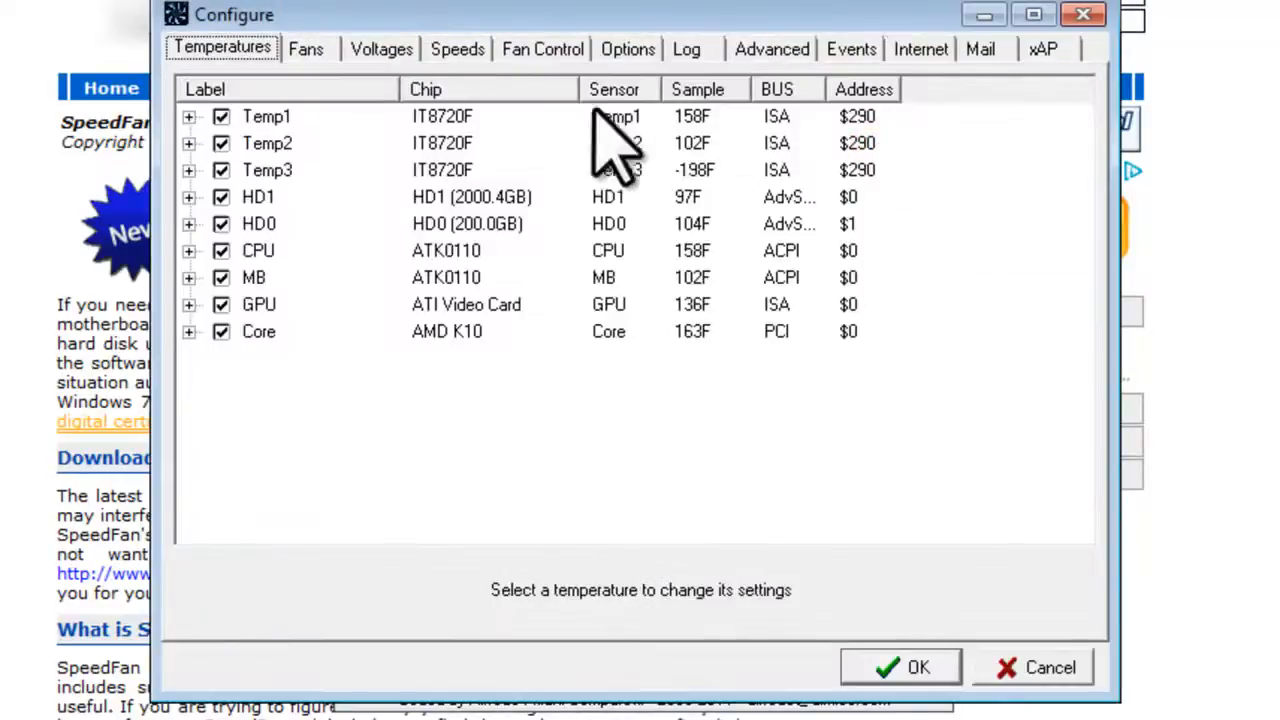
{"action": "left_click", "coordinate": [530, 55]}
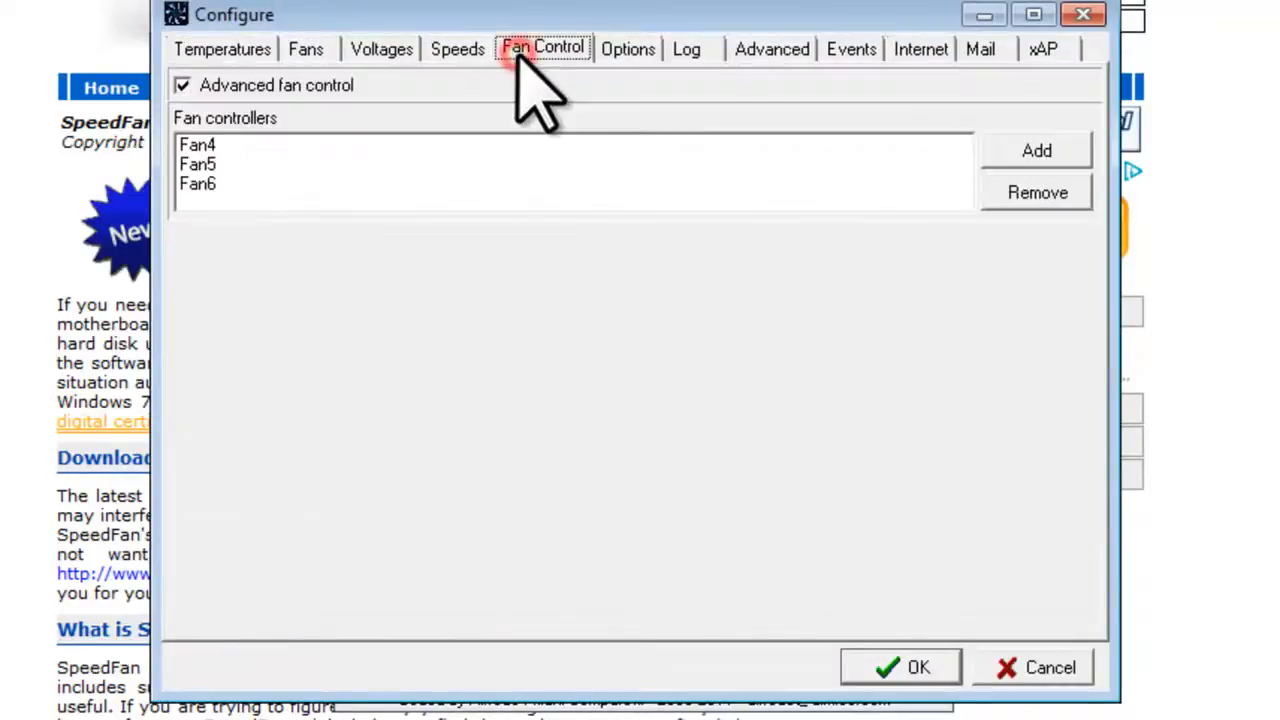
{"action": "left_click", "coordinate": [212, 164]}
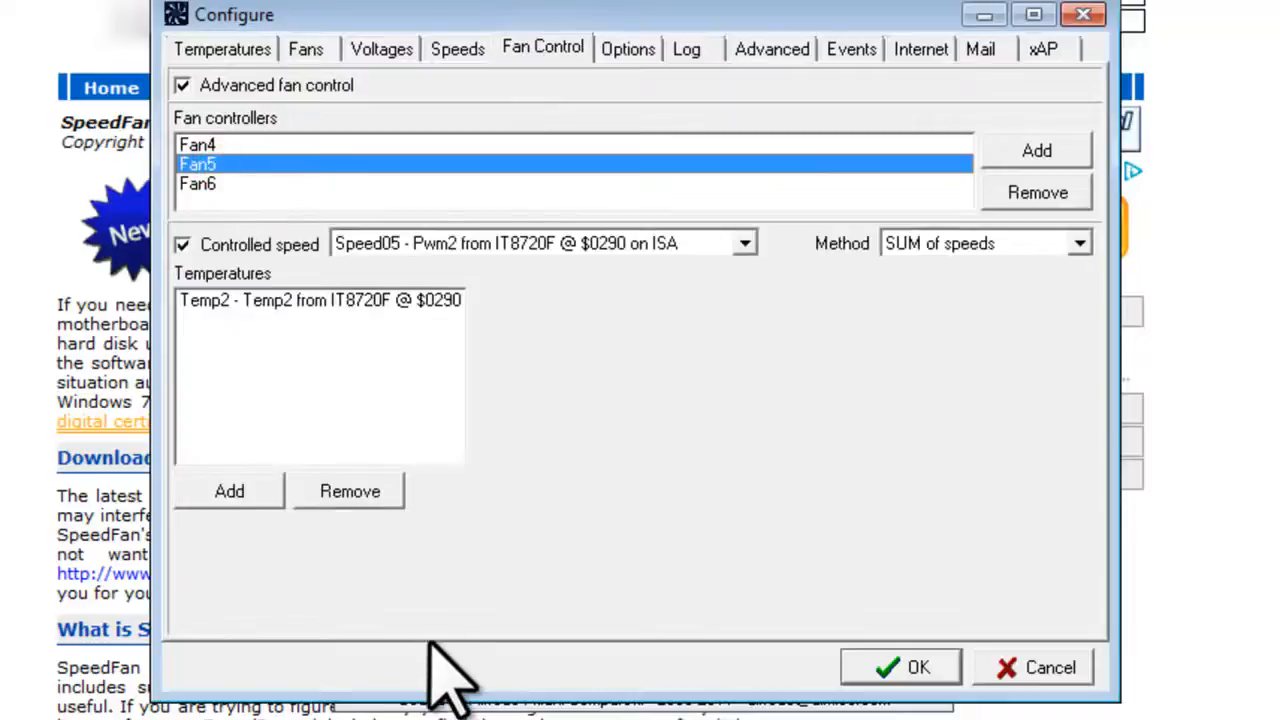
{"action": "left_click", "coordinate": [214, 303]}
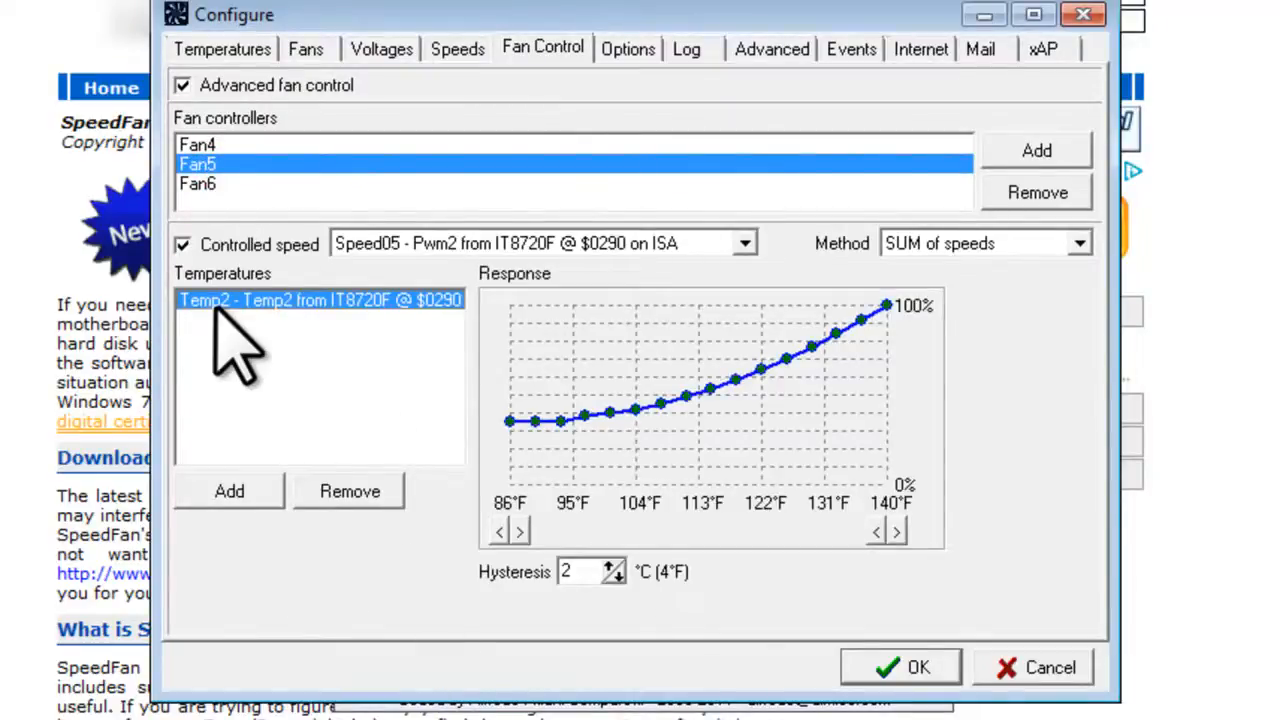
{"action": "left_click", "coordinate": [345, 493]}
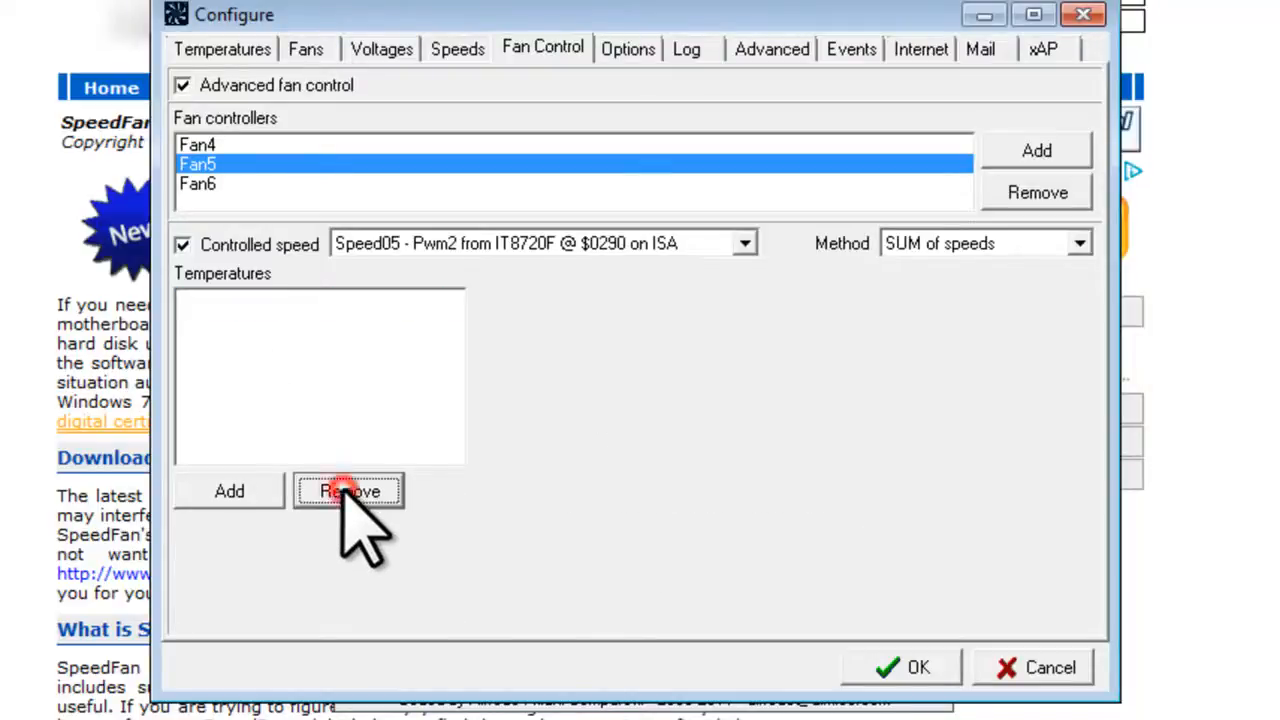
Assign the Temp1 temperature from IT8720F to controller Fan5, display its response curve and save the configuration
{"action": "left_click", "coordinate": [232, 492]}
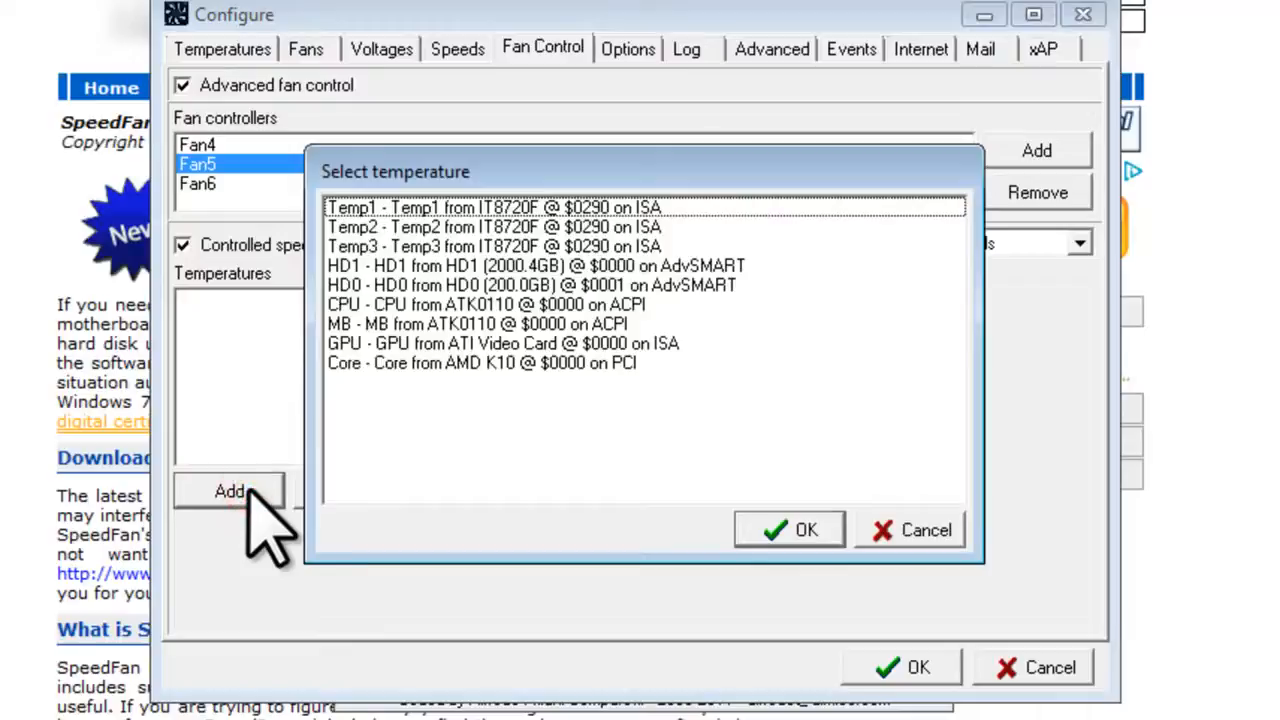
{"action": "left_click", "coordinate": [410, 209]}
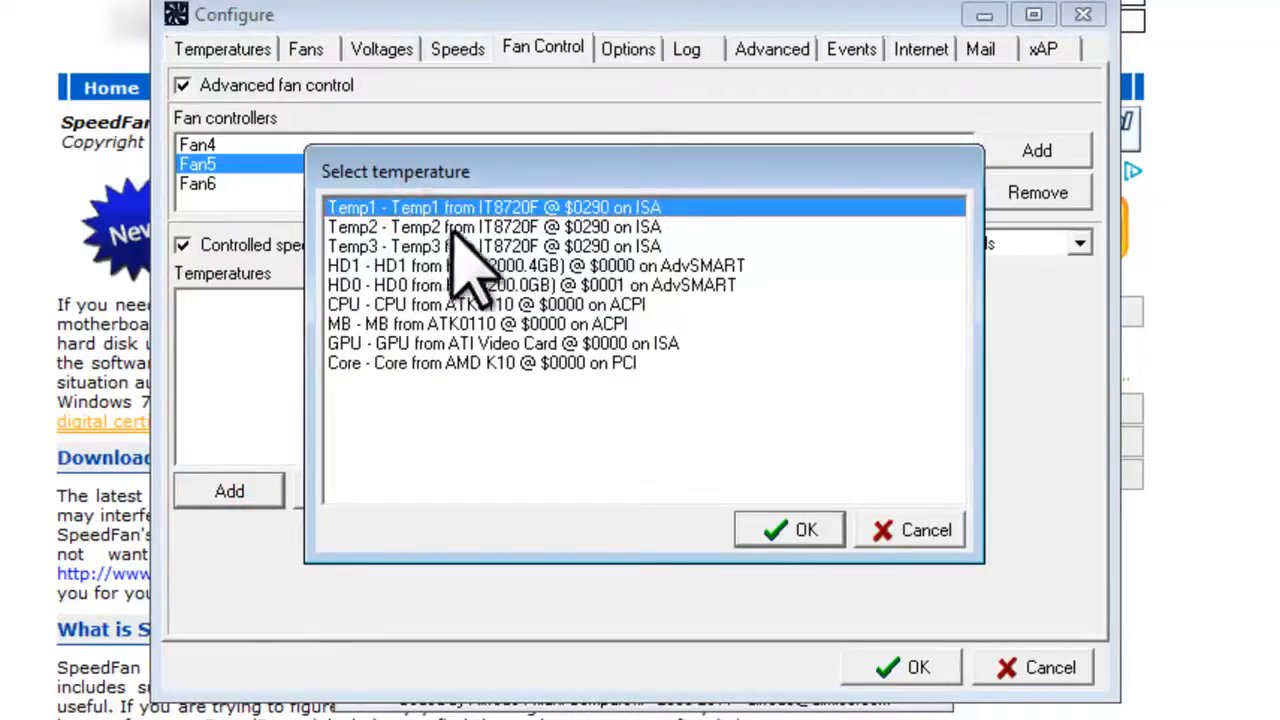
{"action": "left_click", "coordinate": [808, 530]}
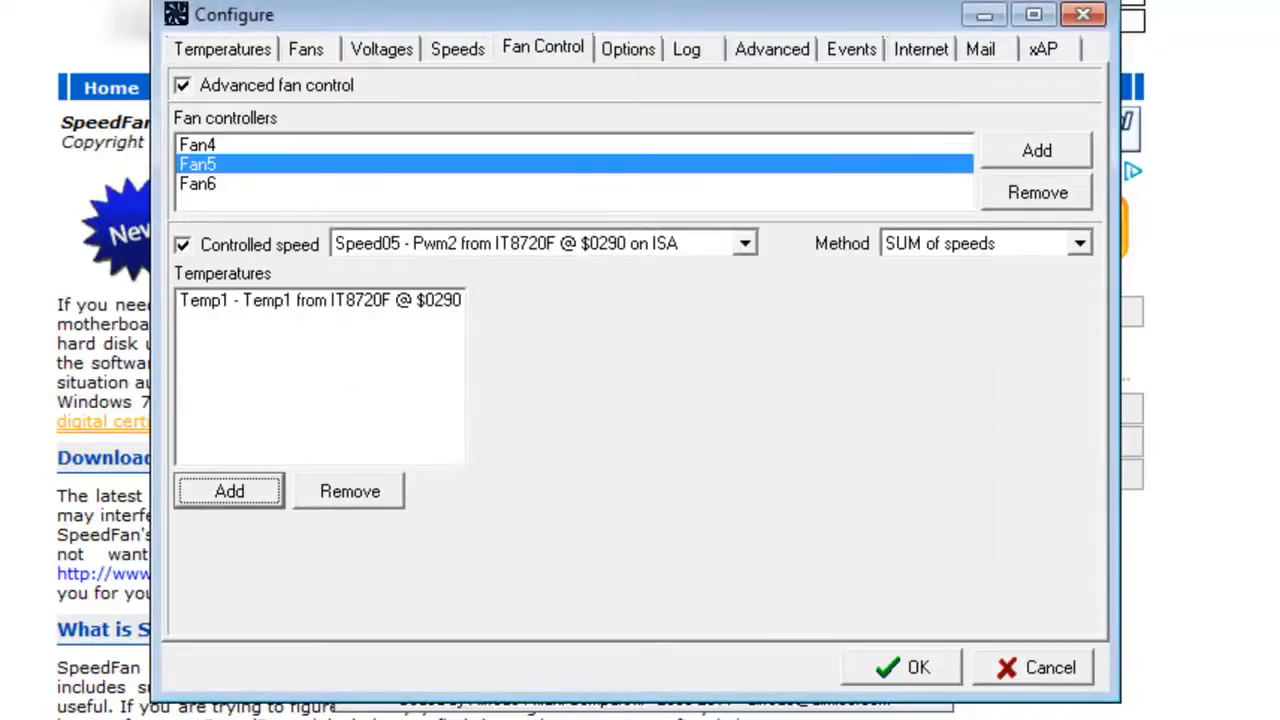
{"action": "left_click", "coordinate": [278, 300]}
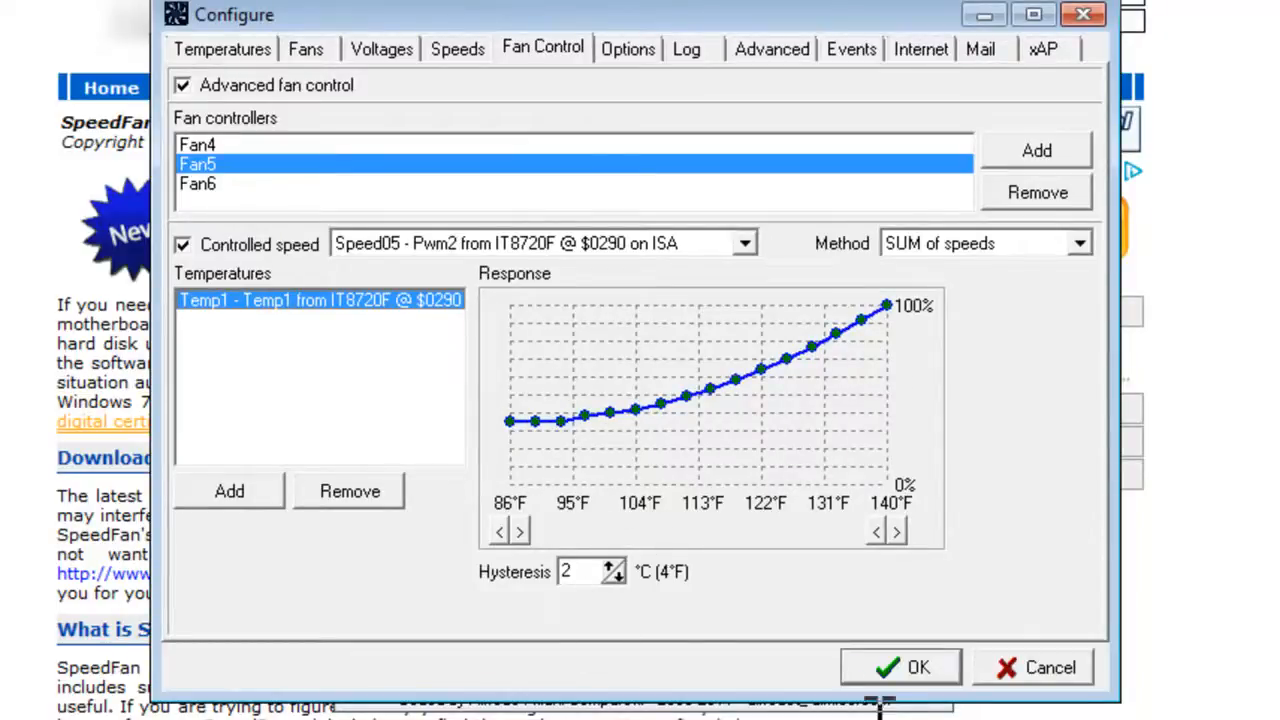
{"action": "left_click", "coordinate": [900, 668]}
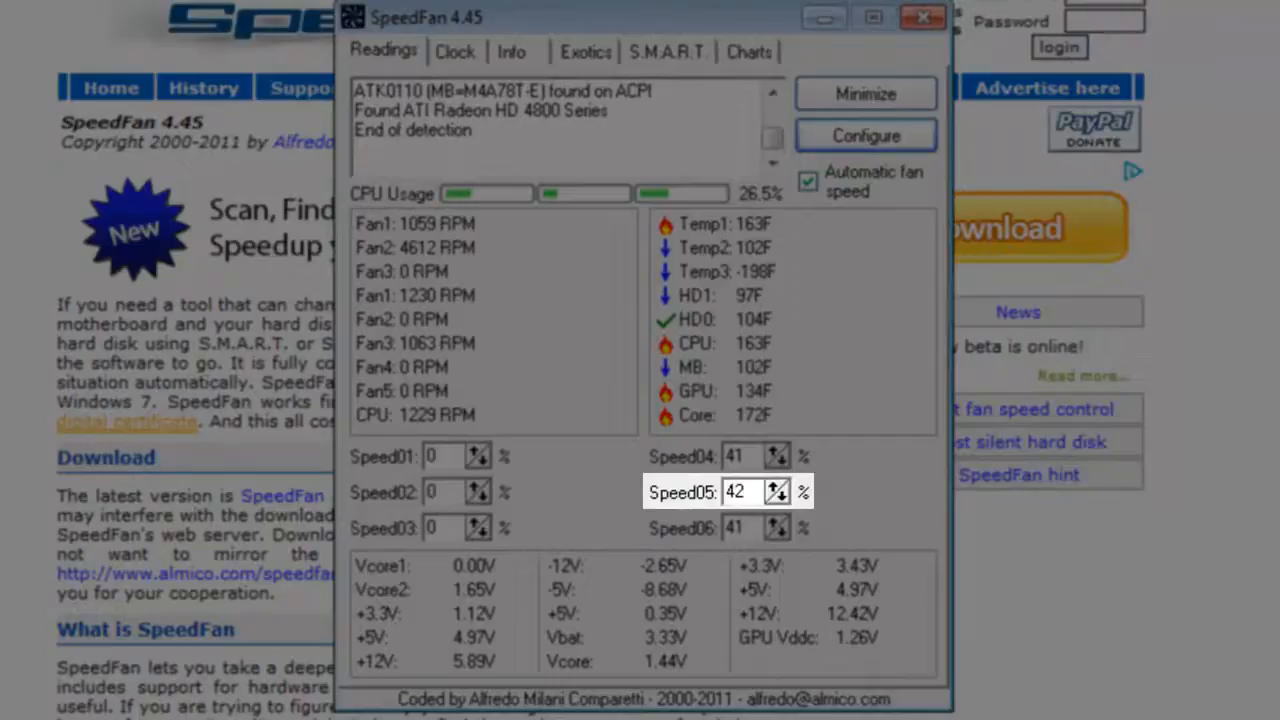